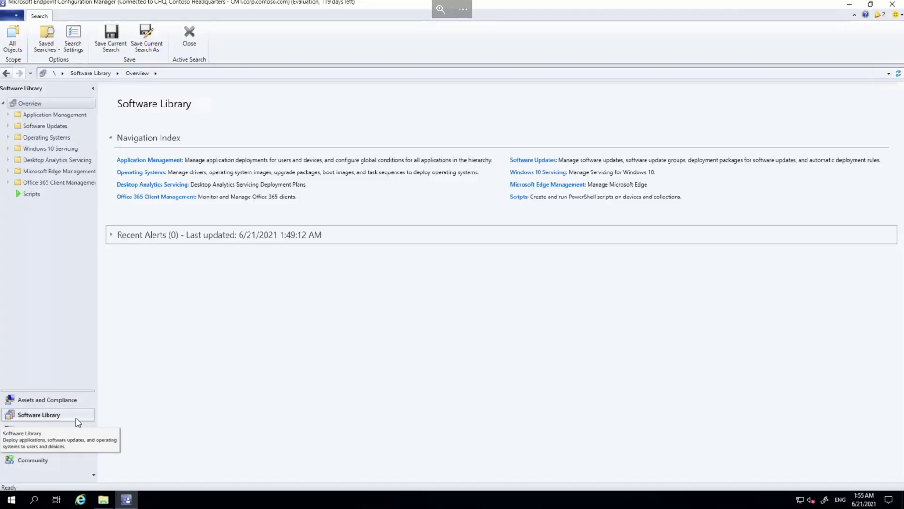
Create a new folder named Office365Installer inside D:\Sources\Apps.
{"action": "left_click", "coordinate": [103, 499]}
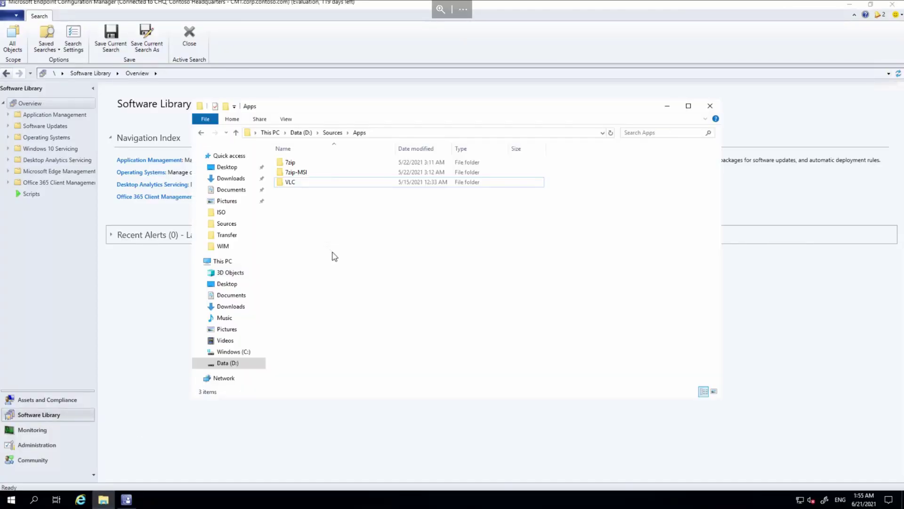
{"action": "right_click", "coordinate": [306, 210]}
{"action": "mouse_move", "coordinate": [250, 323]}
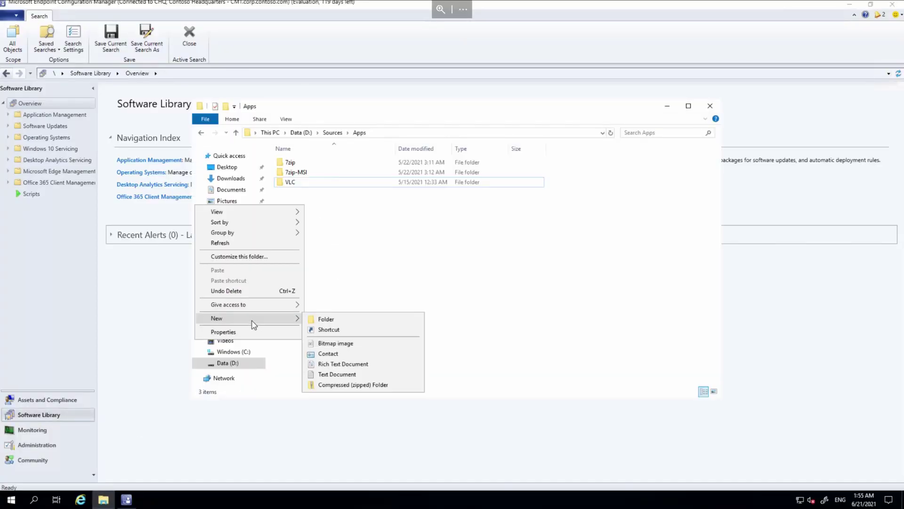
{"action": "left_click", "coordinate": [357, 319]}
{"action": "type", "text": "Office"}
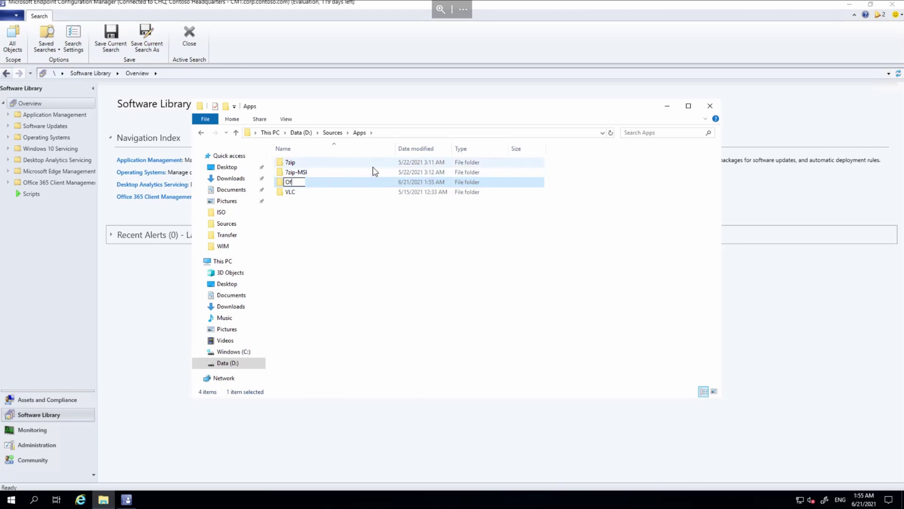
{"action": "type", "text": "365Installer"}
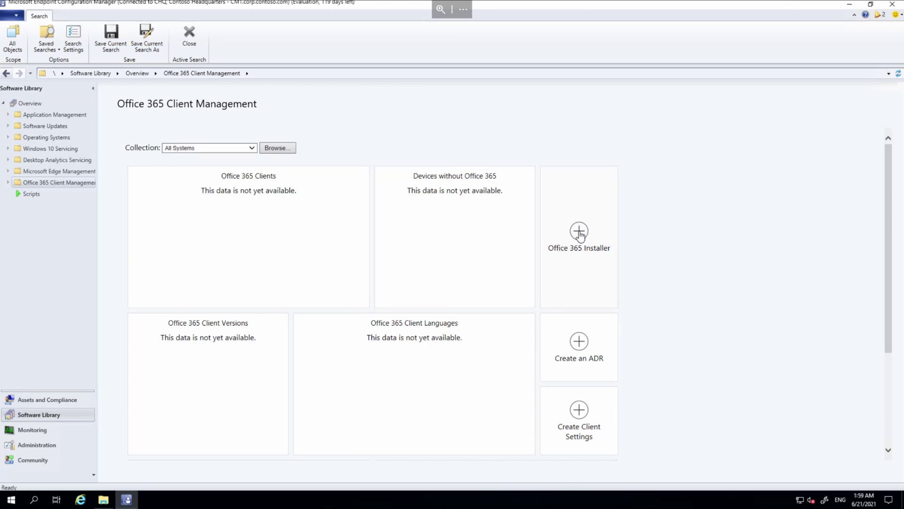
Start the Office 365 Installer wizard and launch the Office Customization Tool from Office Settings.
{"action": "left_click", "coordinate": [579, 233]}
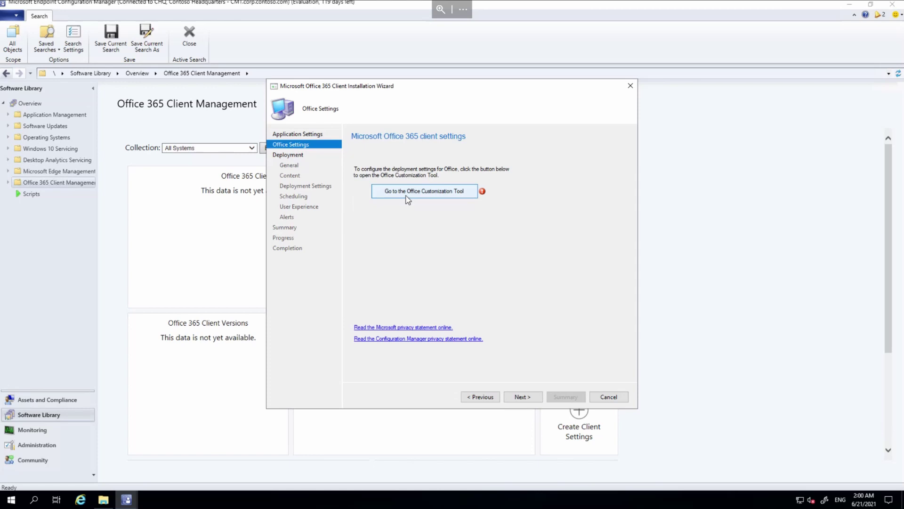
{"action": "left_click", "coordinate": [418, 193]}
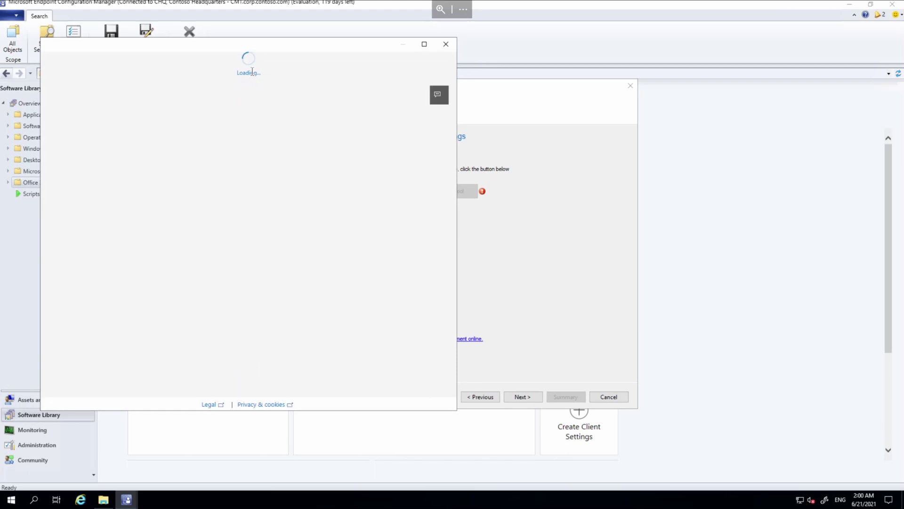
Select Microsoft 365 Apps for enterprise as the suite, with Visio, Project and Additional products set to None.
{"action": "scroll", "coordinate": [141, 201], "scroll_direction": "down", "scroll_amount": 2}
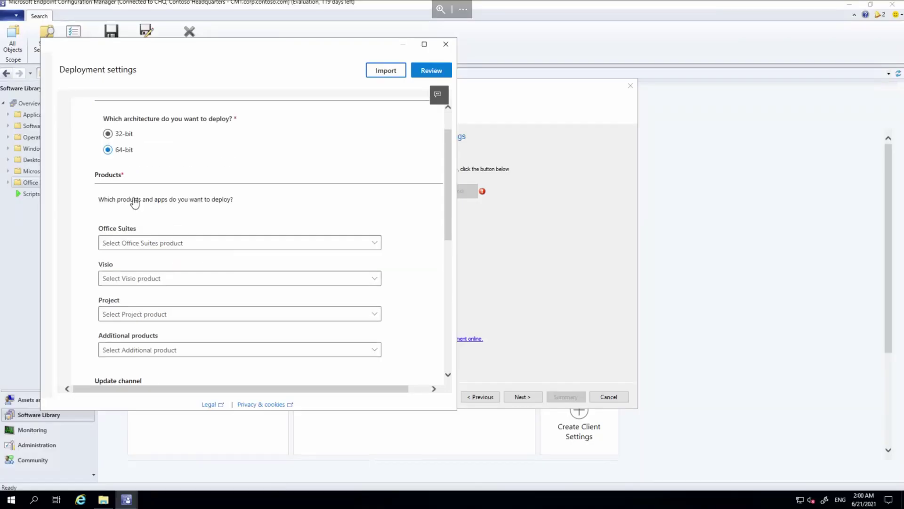
{"action": "scroll", "coordinate": [201, 202], "scroll_direction": "down", "scroll_amount": 1}
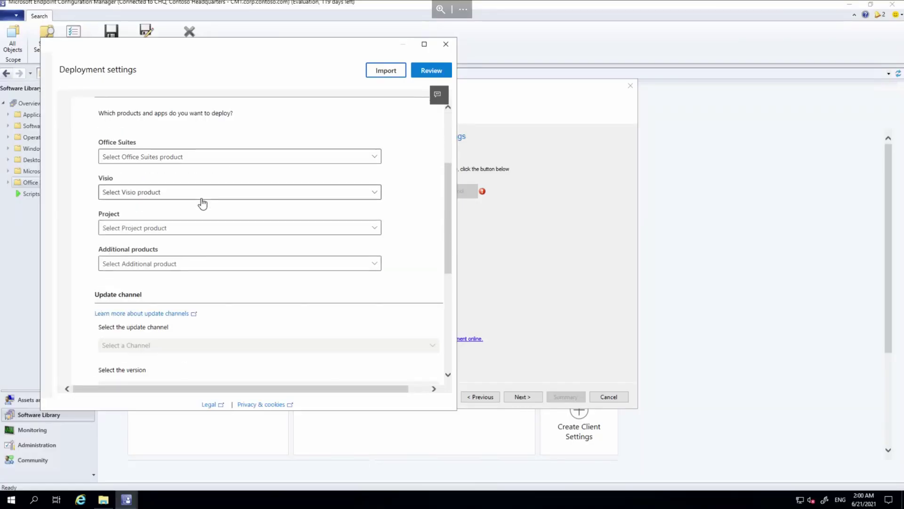
{"action": "scroll", "coordinate": [191, 203], "scroll_direction": "up", "scroll_amount": 1}
{"action": "left_click", "coordinate": [281, 201]}
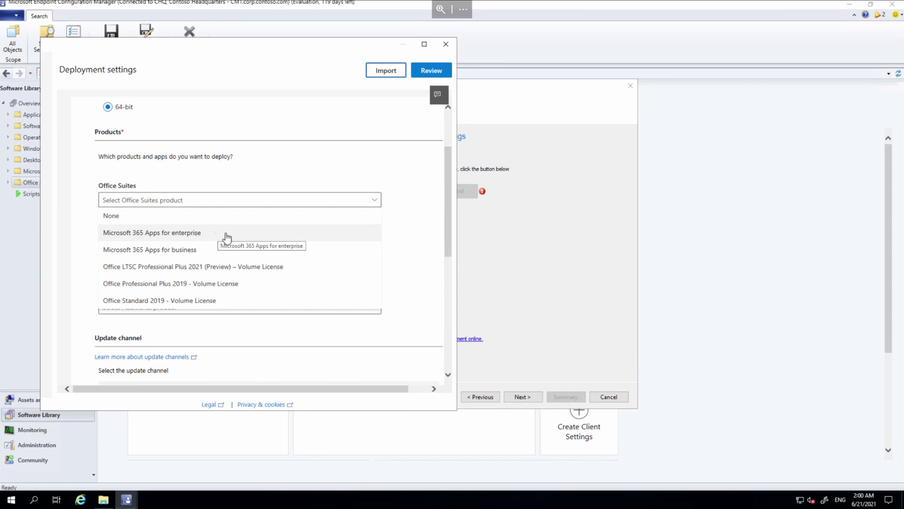
{"action": "left_click", "coordinate": [226, 235]}
{"action": "left_click", "coordinate": [226, 240]}
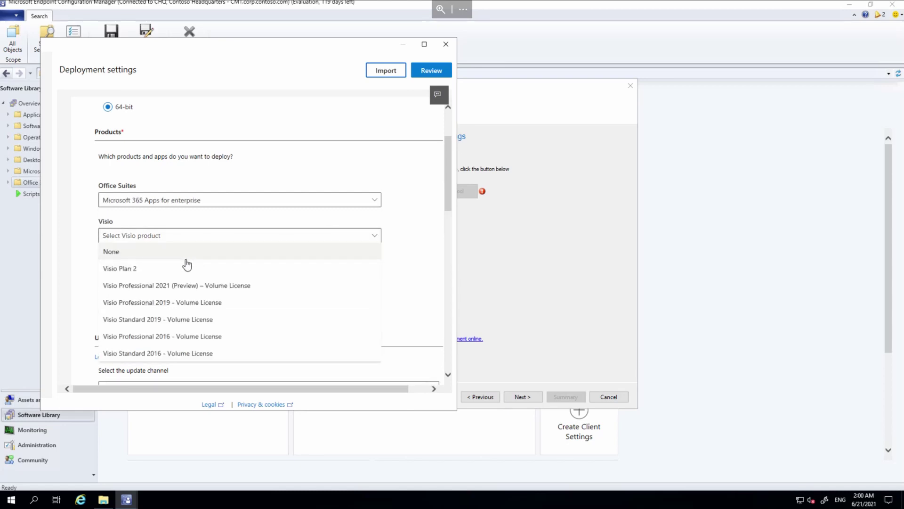
{"action": "left_click", "coordinate": [185, 253]}
{"action": "left_click", "coordinate": [189, 276]}
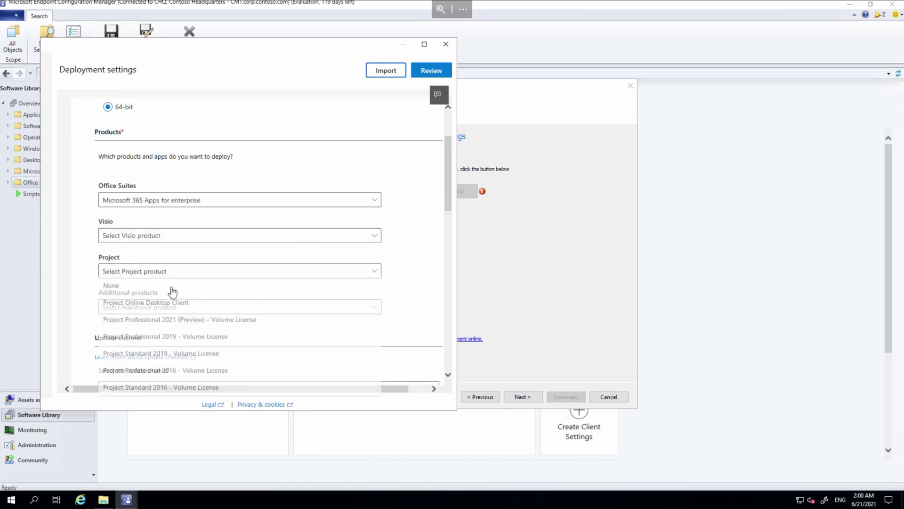
{"action": "left_click", "coordinate": [171, 287]}
{"action": "left_click", "coordinate": [200, 311]}
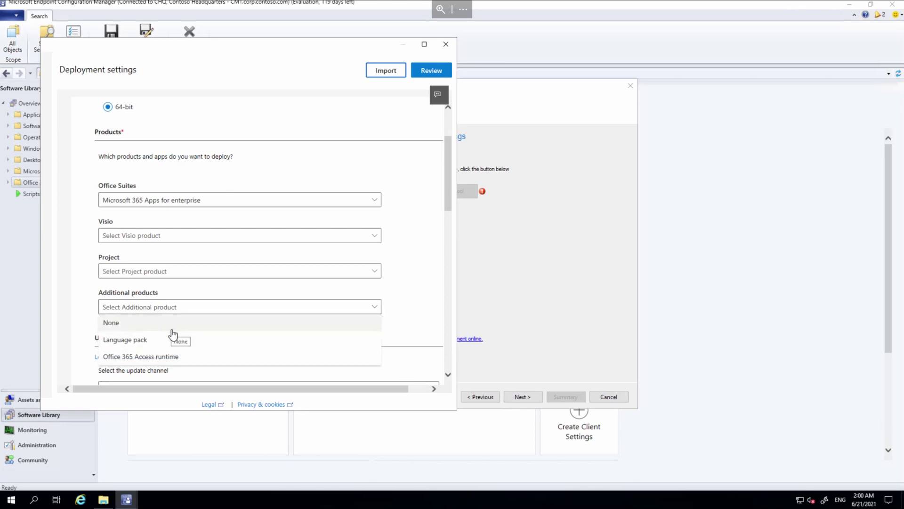
{"action": "left_click", "coordinate": [172, 329]}
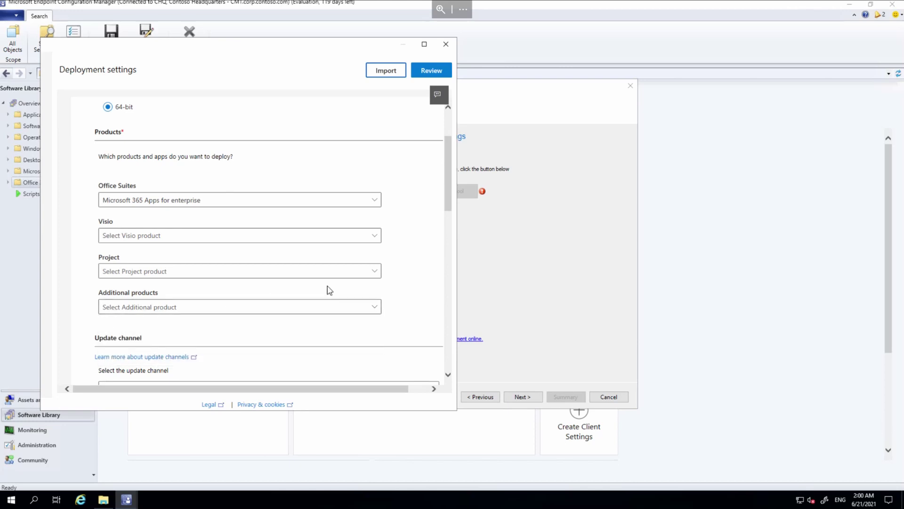
{"action": "scroll", "coordinate": [422, 257], "scroll_direction": "down", "scroll_amount": 4}
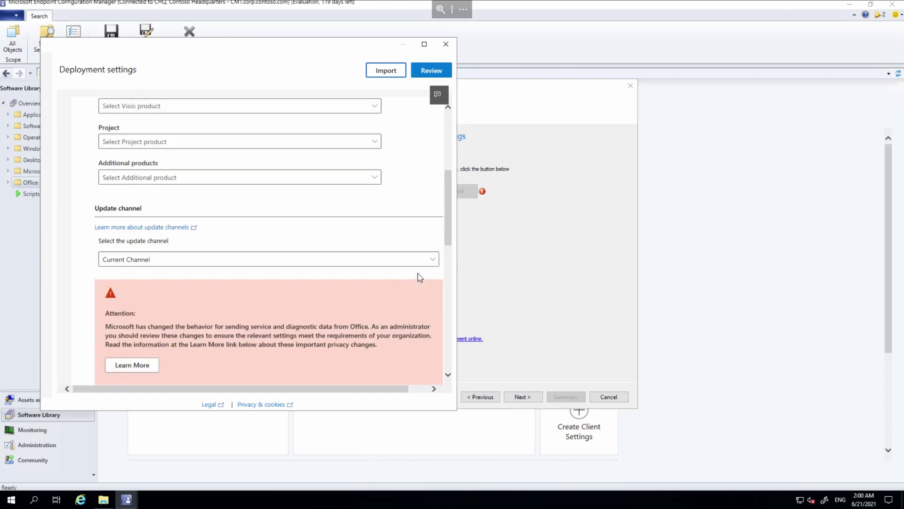
Choose Semi-Annual Enterprise Channel with version 2008 13127.21064.
{"action": "left_click", "coordinate": [303, 219]}
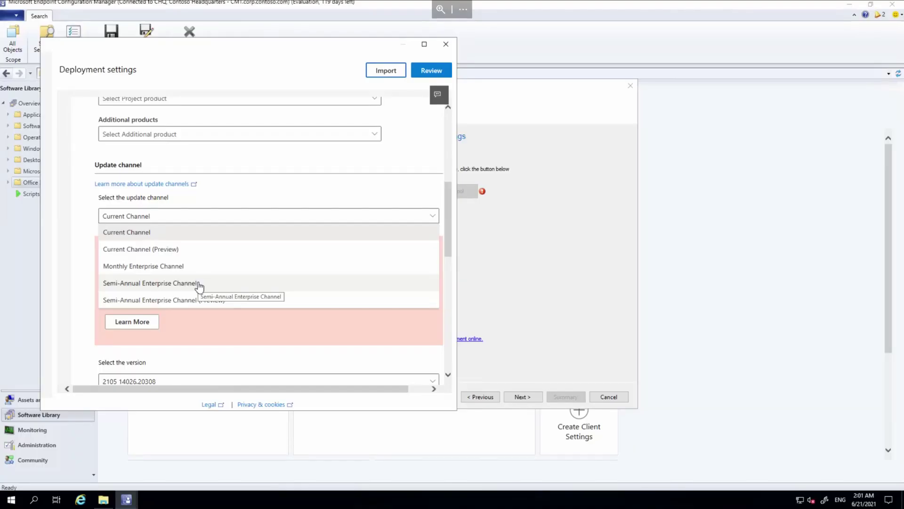
{"action": "left_click", "coordinate": [196, 283]}
{"action": "scroll", "coordinate": [194, 325], "scroll_direction": "down", "scroll_amount": 2}
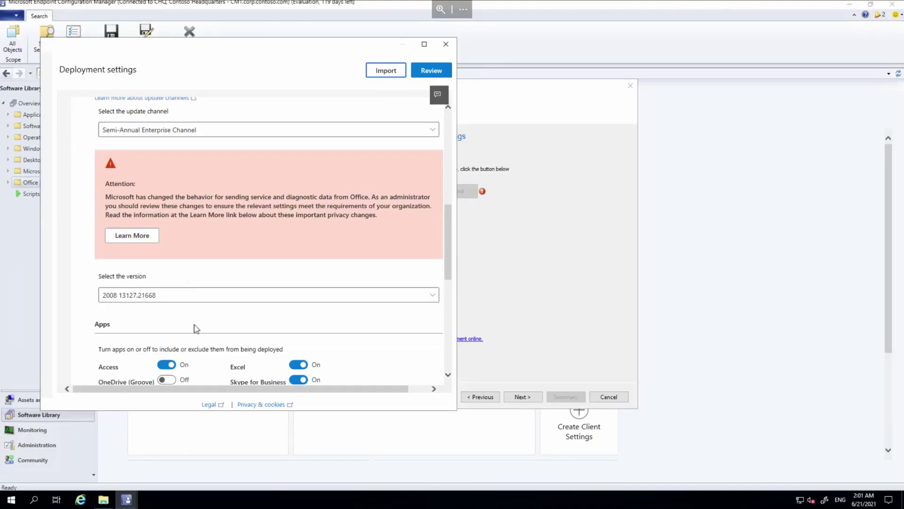
{"action": "left_click", "coordinate": [180, 298]}
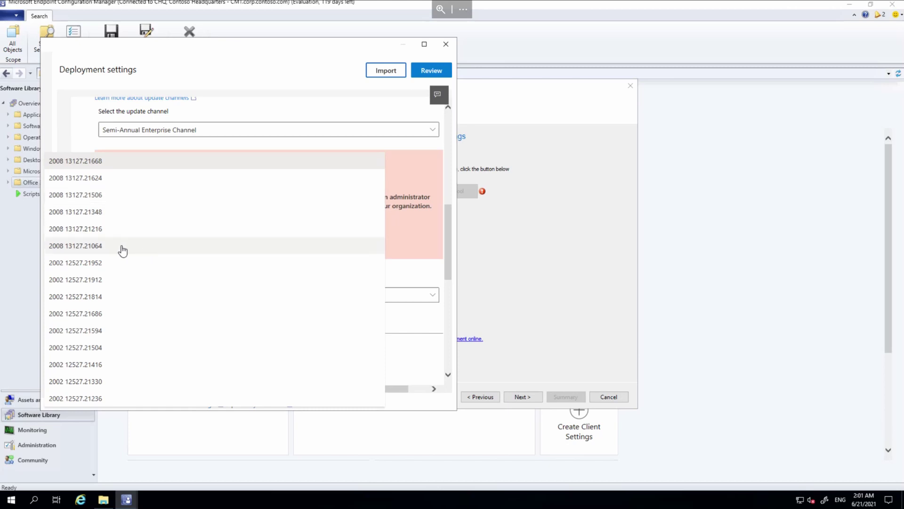
{"action": "left_click", "coordinate": [144, 249]}
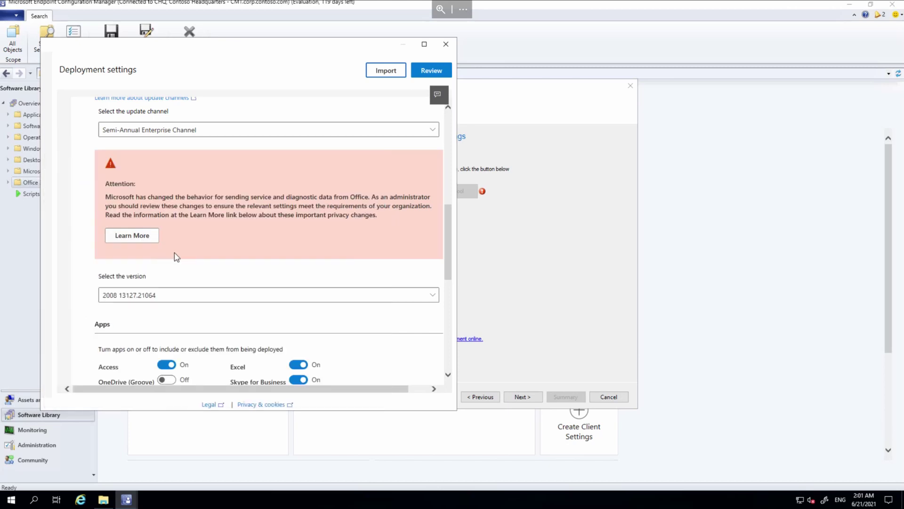
Exclude Access, Publisher and Skype for Business, and turn off the Microsoft Search in Bing service.
{"action": "scroll", "coordinate": [235, 299], "scroll_direction": "down", "scroll_amount": 3}
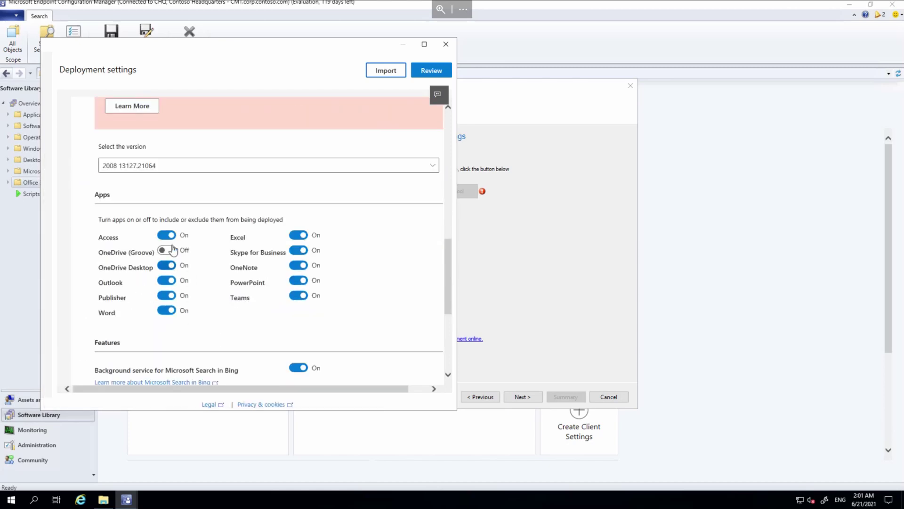
{"action": "left_click", "coordinate": [171, 236]}
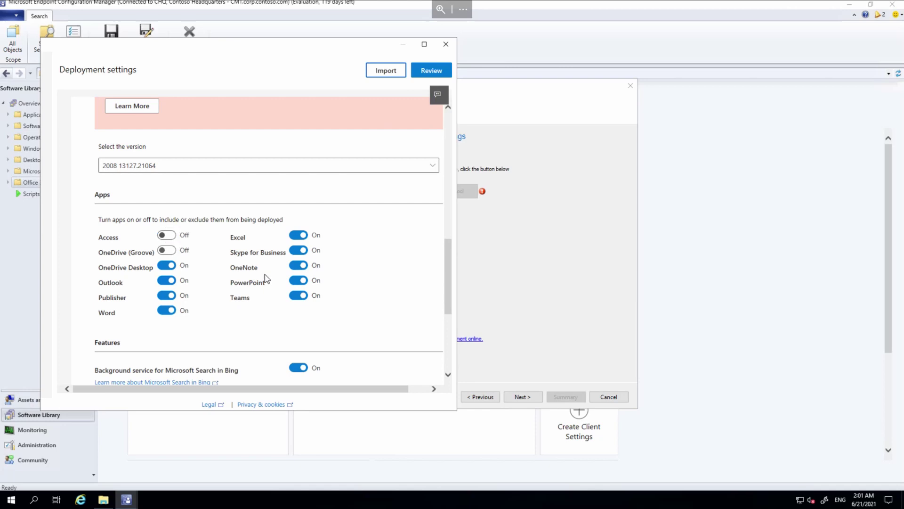
{"action": "left_click", "coordinate": [167, 295]}
{"action": "left_click", "coordinate": [298, 250]}
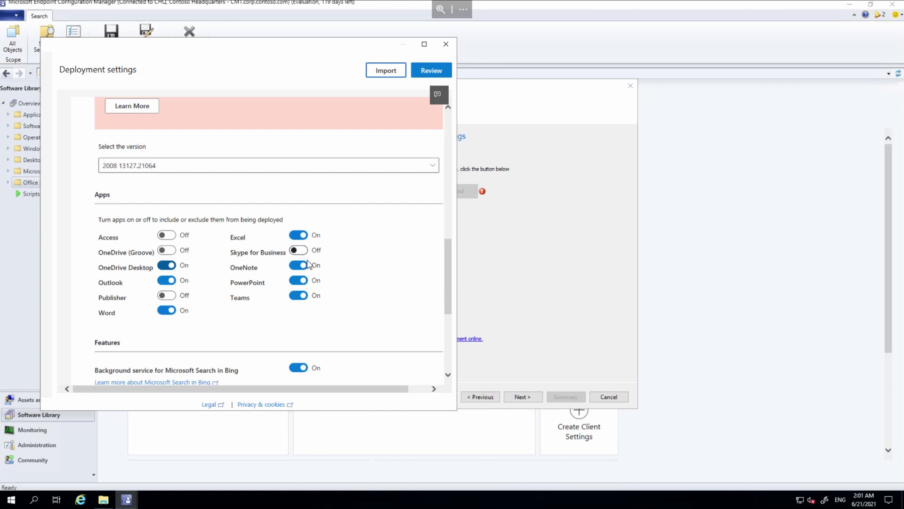
{"action": "scroll", "coordinate": [259, 285], "scroll_direction": "down", "scroll_amount": 3}
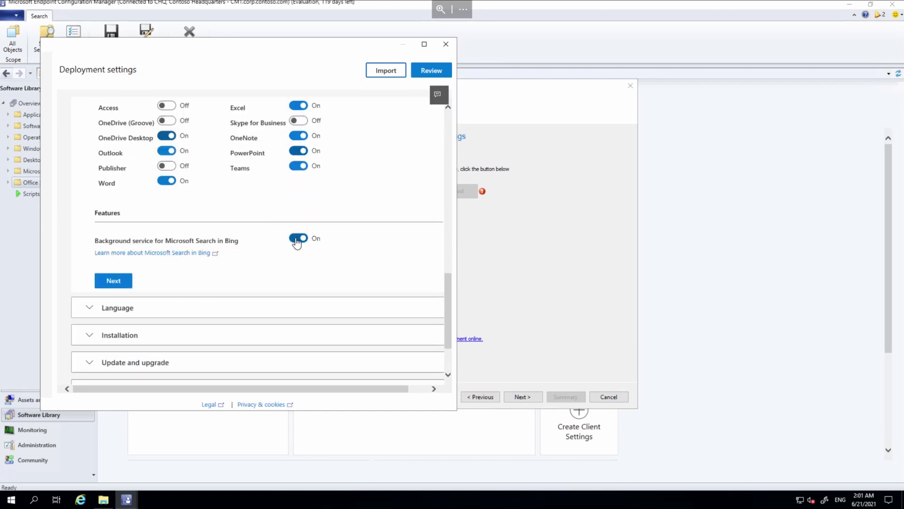
{"action": "left_click", "coordinate": [301, 239]}
{"action": "scroll", "coordinate": [264, 228], "scroll_direction": "down", "scroll_amount": 1}
Make English (United States) the primary language, then continue to the Installation options.
{"action": "scroll", "coordinate": [145, 241], "scroll_direction": "down", "scroll_amount": 1}
{"action": "left_click", "coordinate": [118, 212]}
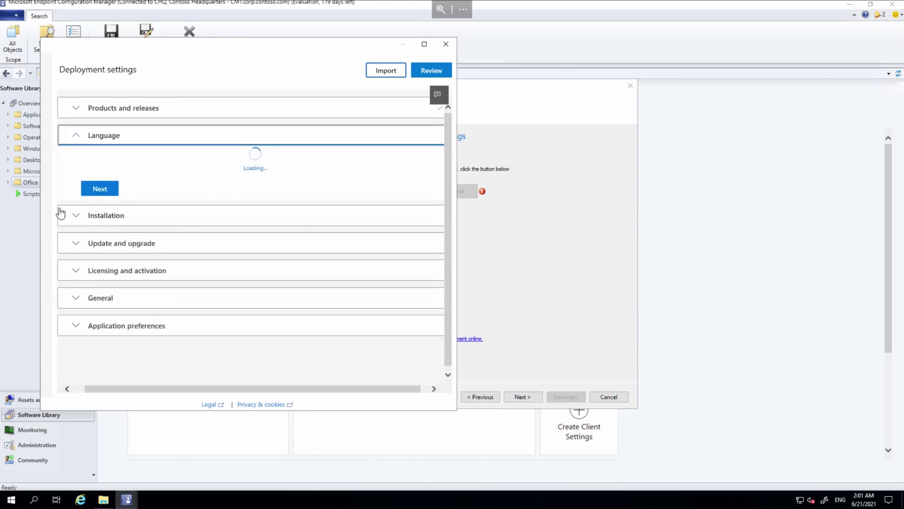
{"action": "left_click", "coordinate": [141, 202]}
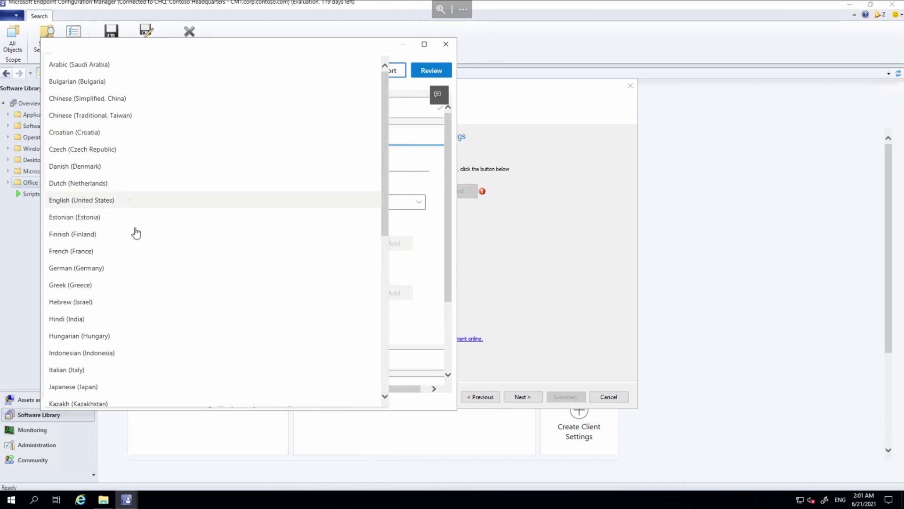
{"action": "scroll", "coordinate": [163, 272], "scroll_direction": "down", "scroll_amount": 1}
{"action": "scroll", "coordinate": [162, 272], "scroll_direction": "down", "scroll_amount": 5}
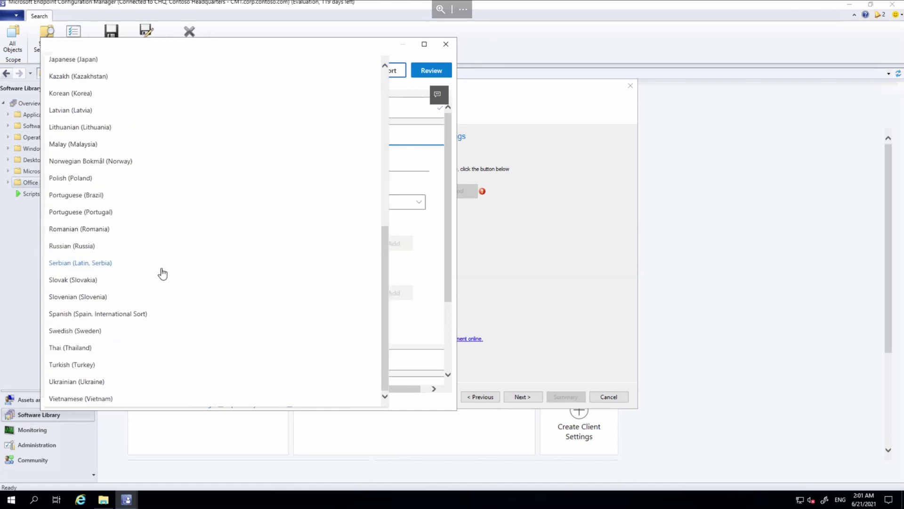
{"action": "scroll", "coordinate": [141, 220], "scroll_direction": "up", "scroll_amount": 4}
{"action": "scroll", "coordinate": [137, 207], "scroll_direction": "up", "scroll_amount": 1}
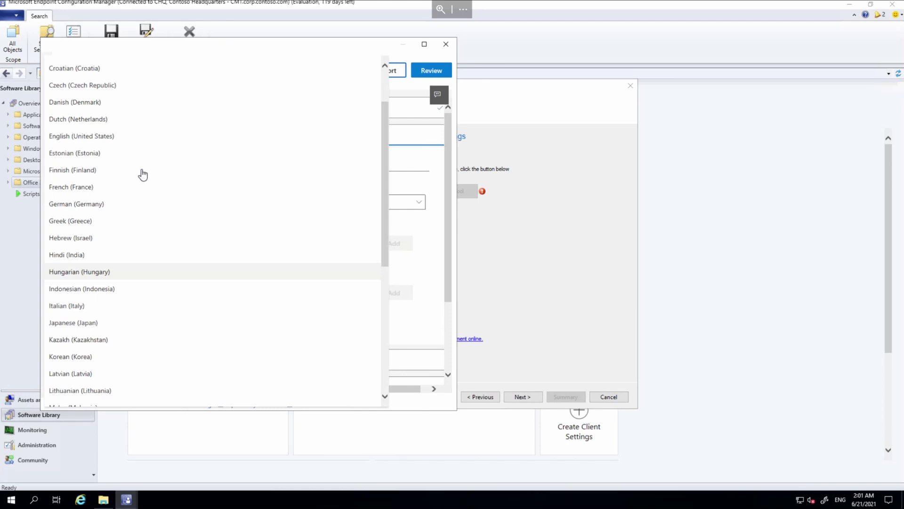
{"action": "left_click", "coordinate": [127, 146]}
{"action": "scroll", "coordinate": [198, 268], "scroll_direction": "down", "scroll_amount": 1}
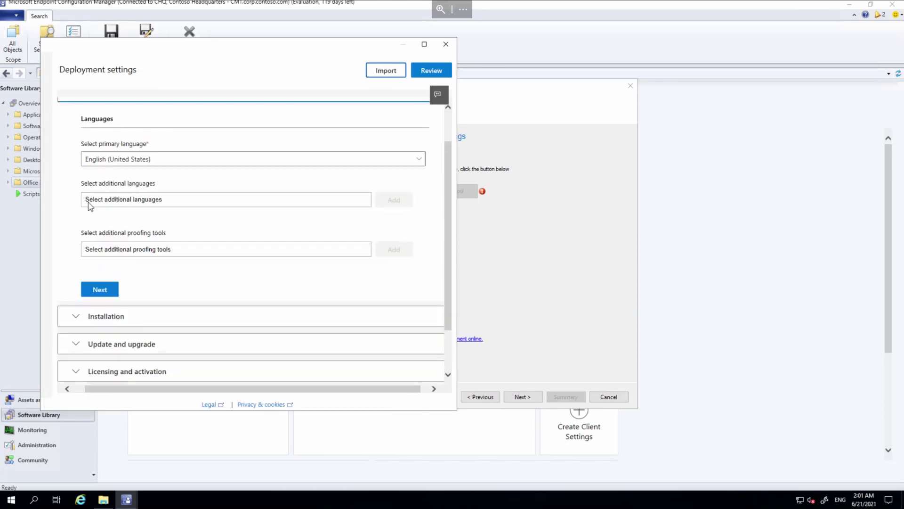
{"action": "scroll", "coordinate": [127, 257], "scroll_direction": "down", "scroll_amount": 1}
{"action": "left_click", "coordinate": [105, 247]}
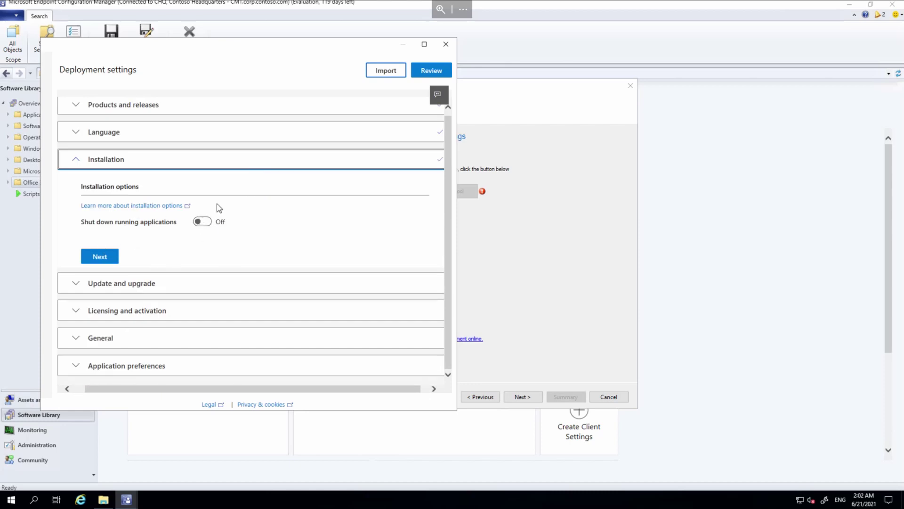
Turn off uninstalling MSI versions of Office in the Update and upgrade options.
{"action": "left_click", "coordinate": [99, 256]}
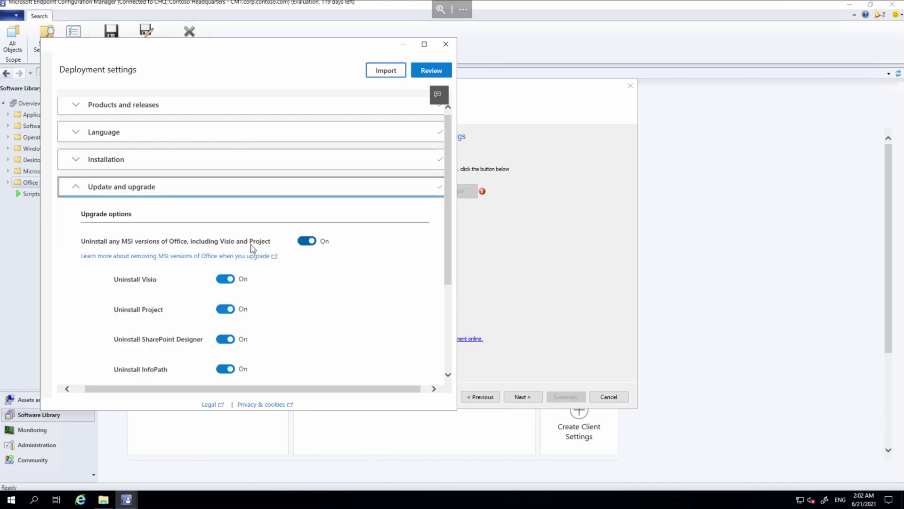
{"action": "scroll", "coordinate": [281, 258], "scroll_direction": "down", "scroll_amount": 1}
{"action": "left_click", "coordinate": [303, 200]}
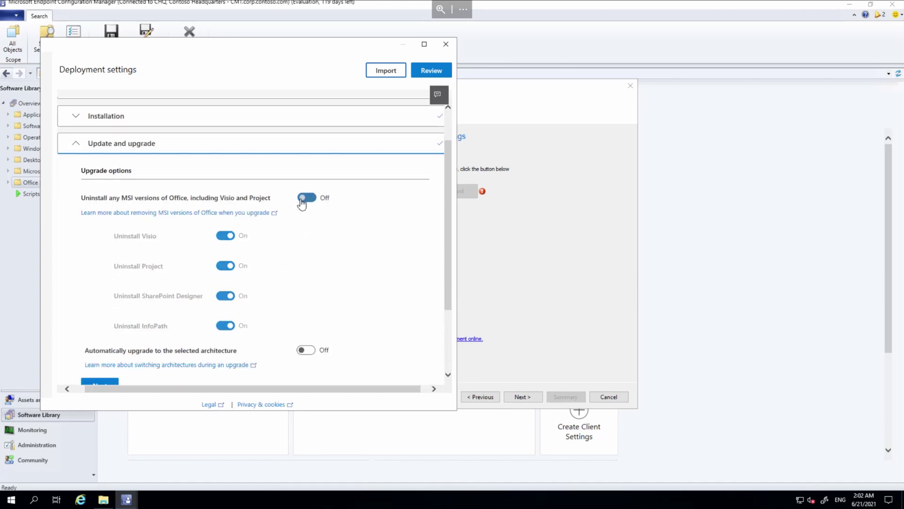
{"action": "scroll", "coordinate": [281, 286], "scroll_direction": "down", "scroll_amount": 1}
{"action": "scroll", "coordinate": [197, 282], "scroll_direction": "down", "scroll_amount": 1}
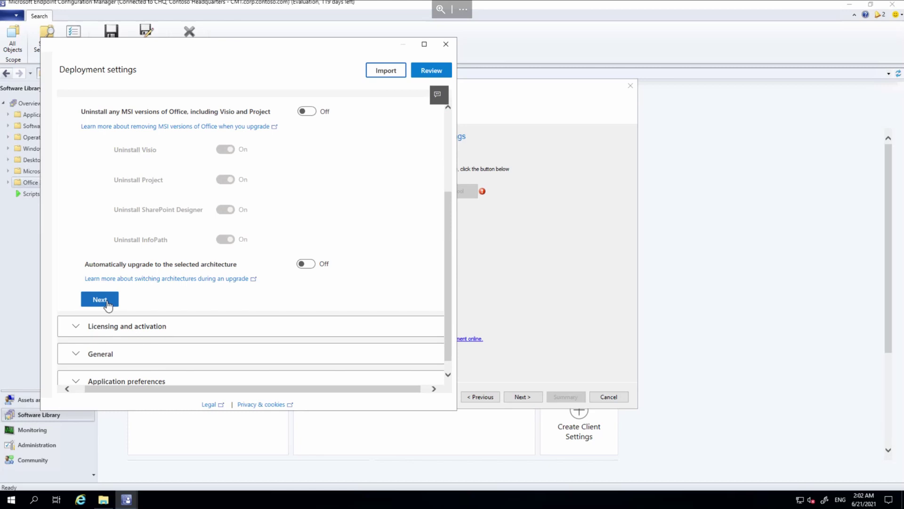
Enable automatic EULA acceptance under Licensing and activation, then continue to General settings.
{"action": "left_click", "coordinate": [100, 299]}
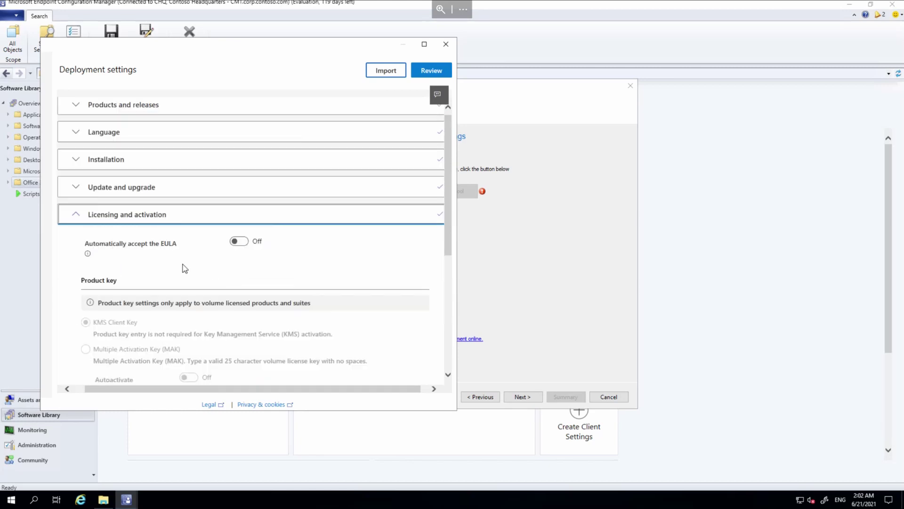
{"action": "left_click", "coordinate": [249, 155]}
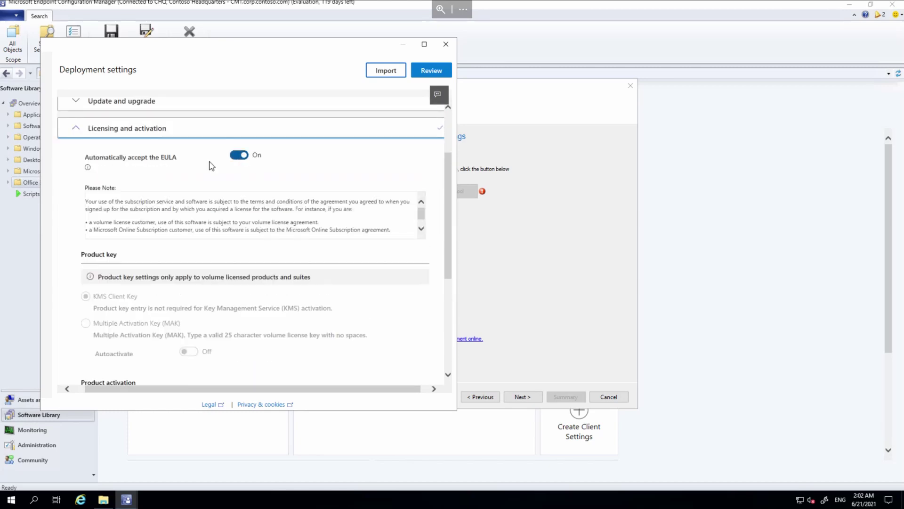
{"action": "scroll", "coordinate": [212, 249], "scroll_direction": "down", "scroll_amount": 3}
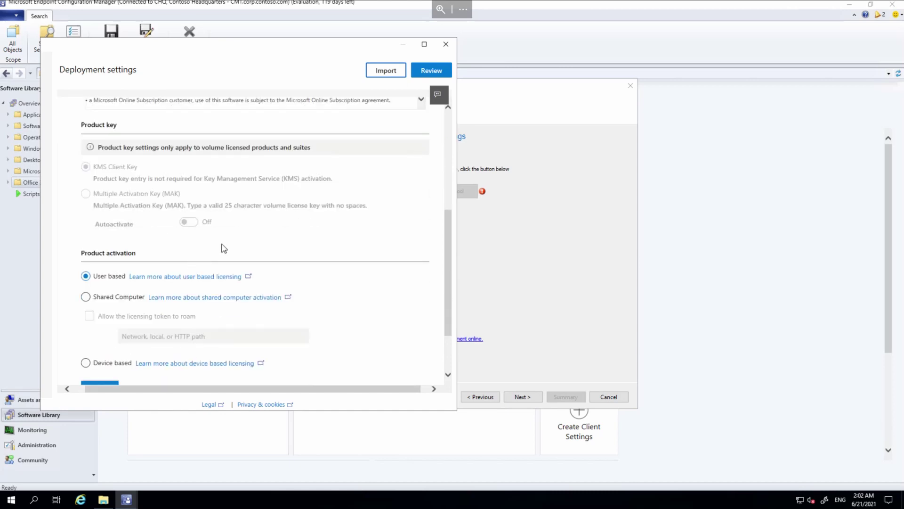
{"action": "scroll", "coordinate": [226, 248], "scroll_direction": "down", "scroll_amount": 2}
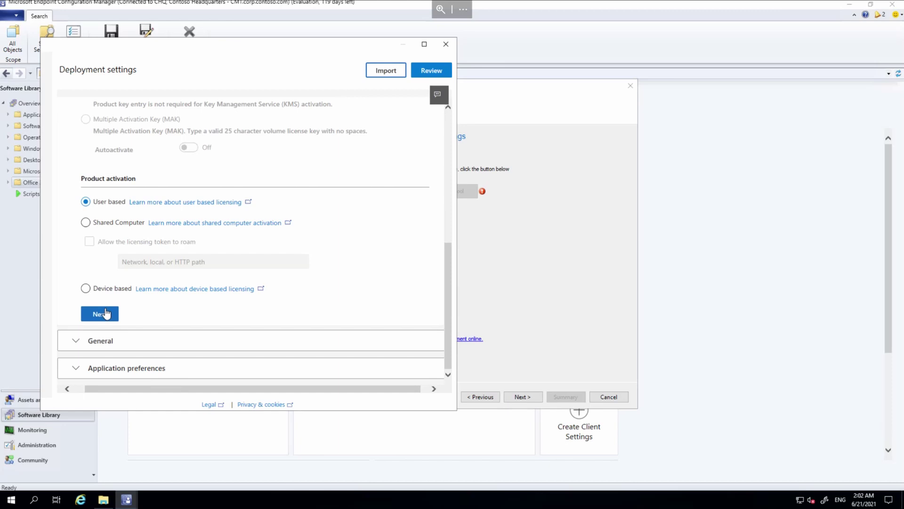
{"action": "left_click", "coordinate": [104, 313]}
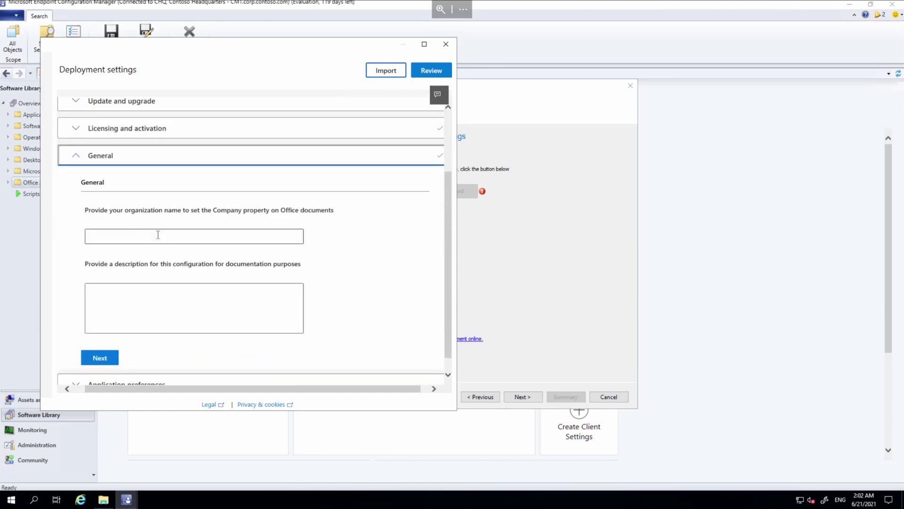
Enter GetModern as the organization name and finish the Application preferences section.
{"action": "left_click", "coordinate": [149, 238]}
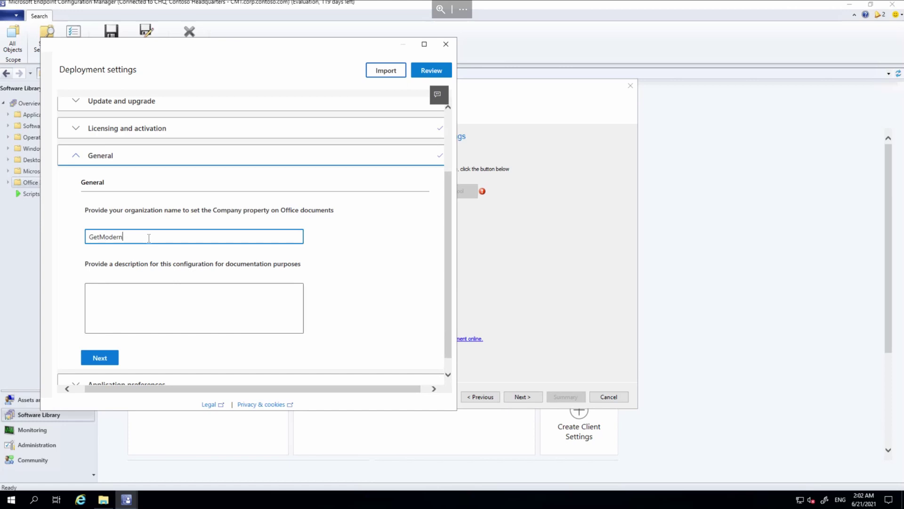
{"action": "scroll", "coordinate": [254, 294], "scroll_direction": "down", "scroll_amount": 1}
{"action": "left_click", "coordinate": [103, 340]}
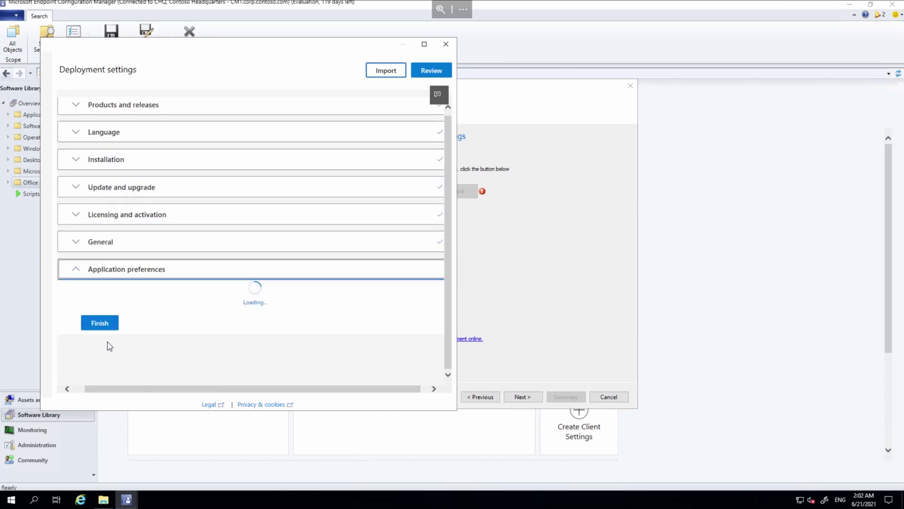
{"action": "scroll", "coordinate": [289, 290], "scroll_direction": "down", "scroll_amount": 2}
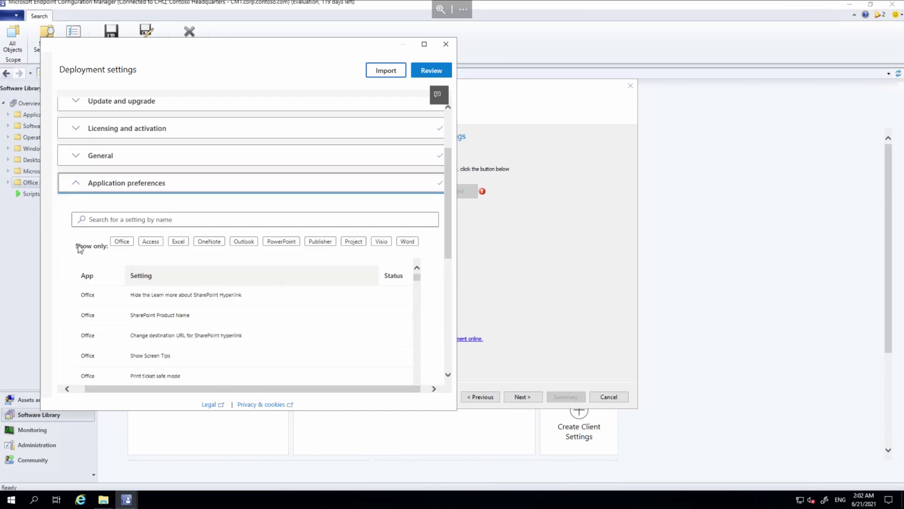
{"action": "scroll", "coordinate": [422, 250], "scroll_direction": "down", "scroll_amount": 6}
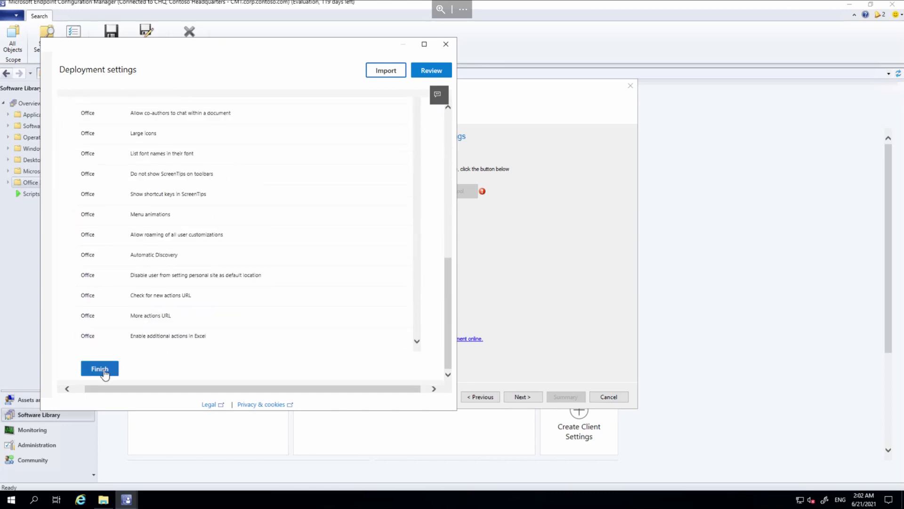
{"action": "left_click", "coordinate": [100, 369]}
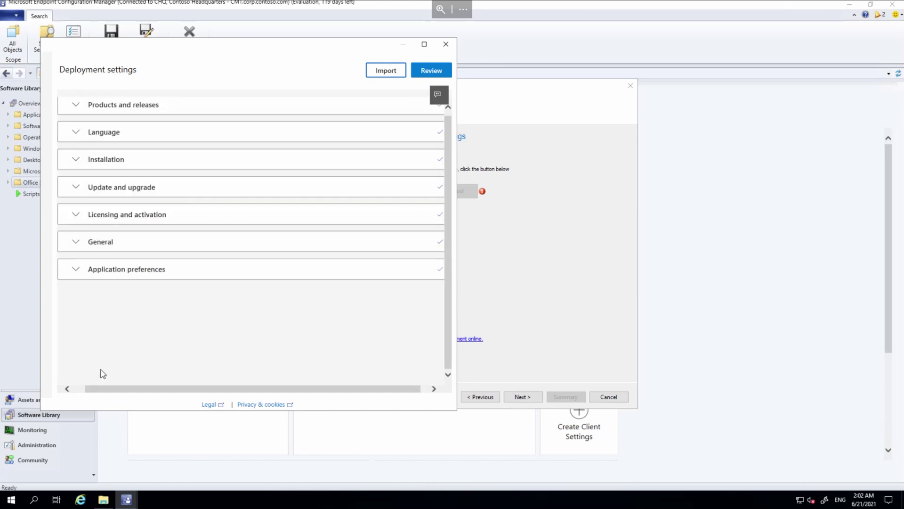
Set Office Open XML as the default file formats and submit the configuration to the wizard.
{"action": "left_click", "coordinate": [431, 71]}
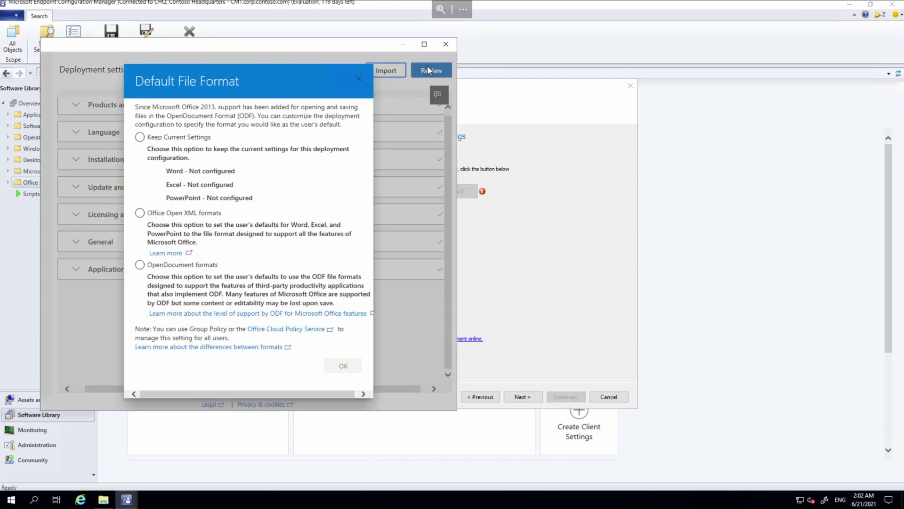
{"action": "left_click", "coordinate": [173, 137]}
{"action": "left_click", "coordinate": [160, 213]}
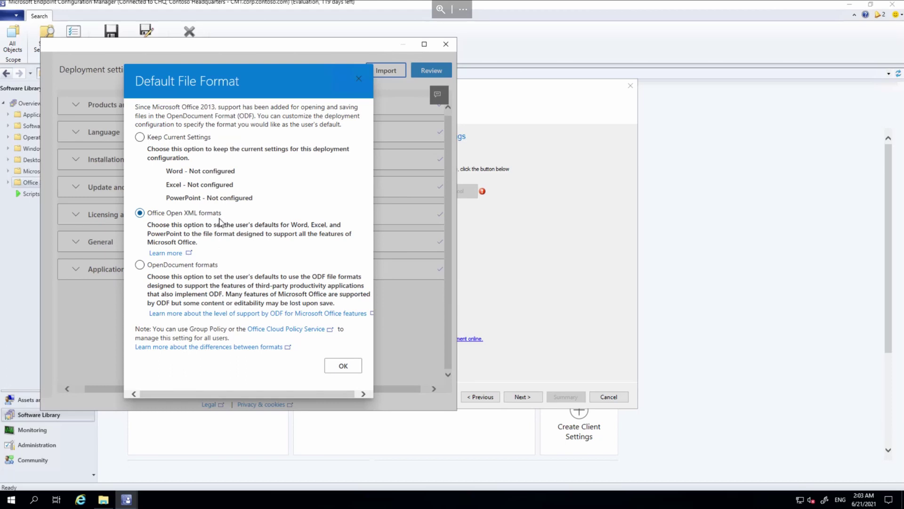
{"action": "left_click", "coordinate": [345, 366]}
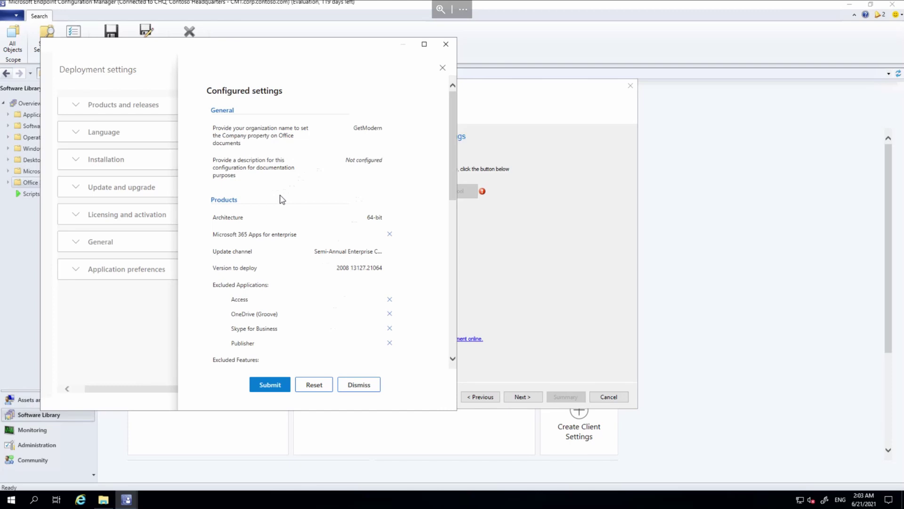
{"action": "left_click_drag", "start_coordinate": [454, 163], "coordinate": [460, 320]}
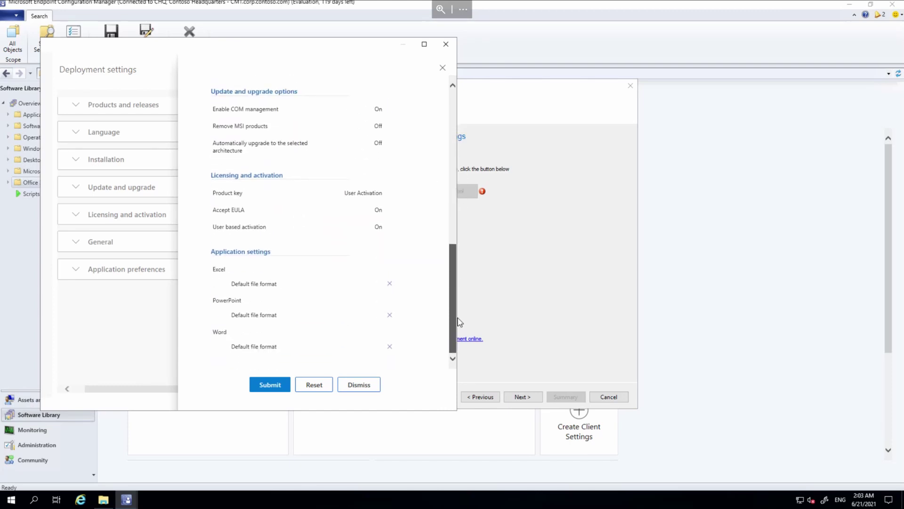
{"action": "left_click", "coordinate": [270, 385]}
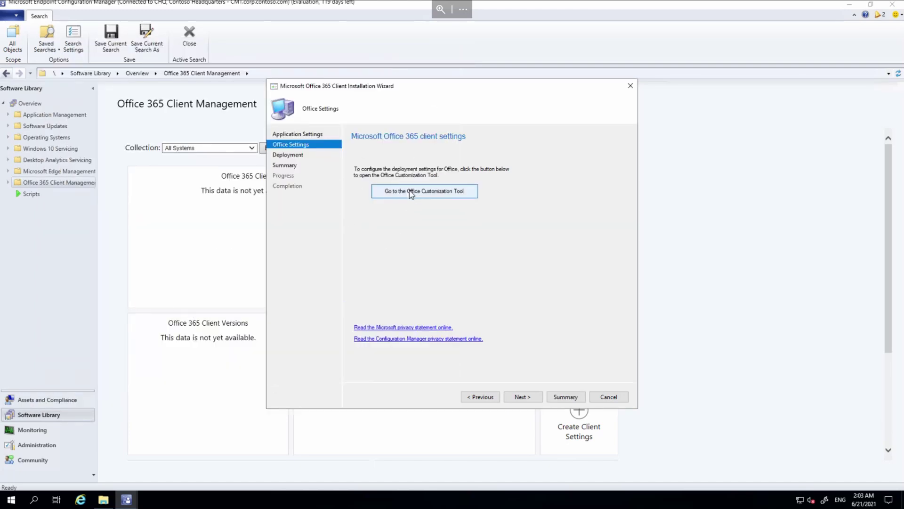
Finish the wizard with Deploy now left at No, then switch to File Explorer.
{"action": "left_click", "coordinate": [521, 397]}
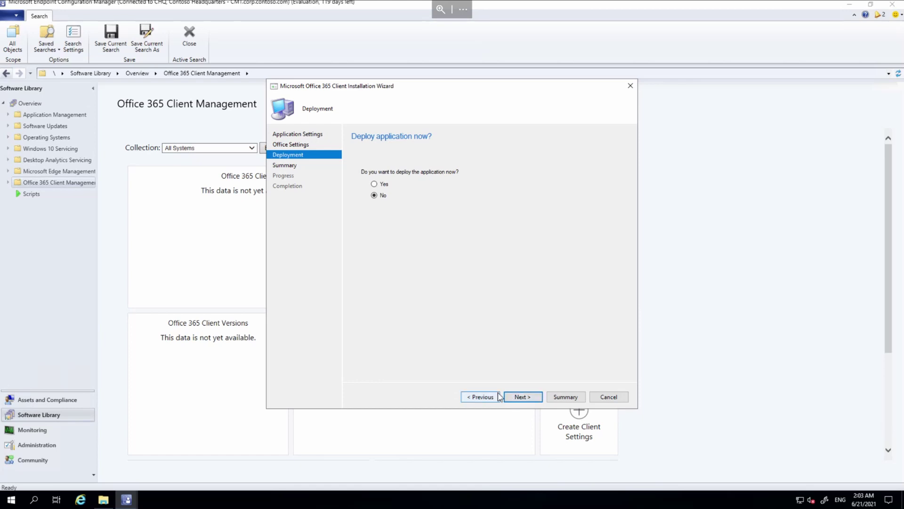
{"action": "left_click", "coordinate": [526, 398]}
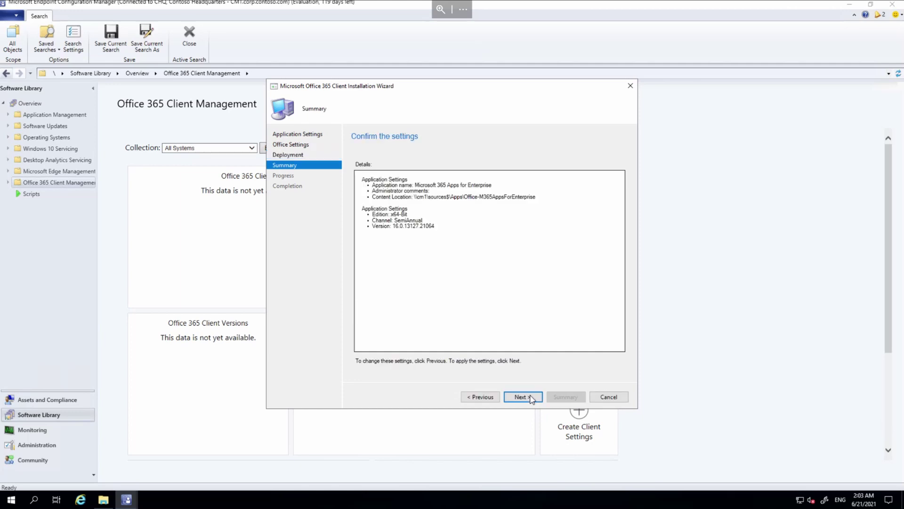
{"action": "left_click", "coordinate": [524, 397]}
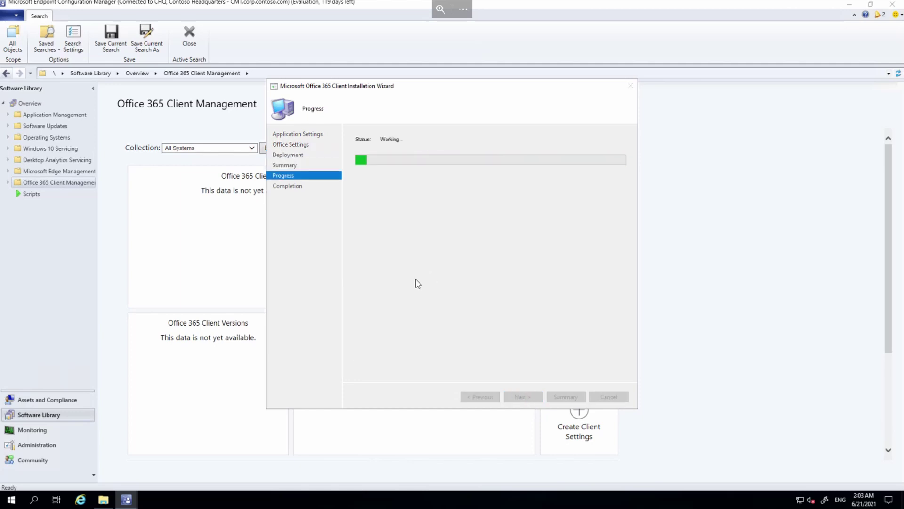
{"action": "key", "text": "alt+Tab"}
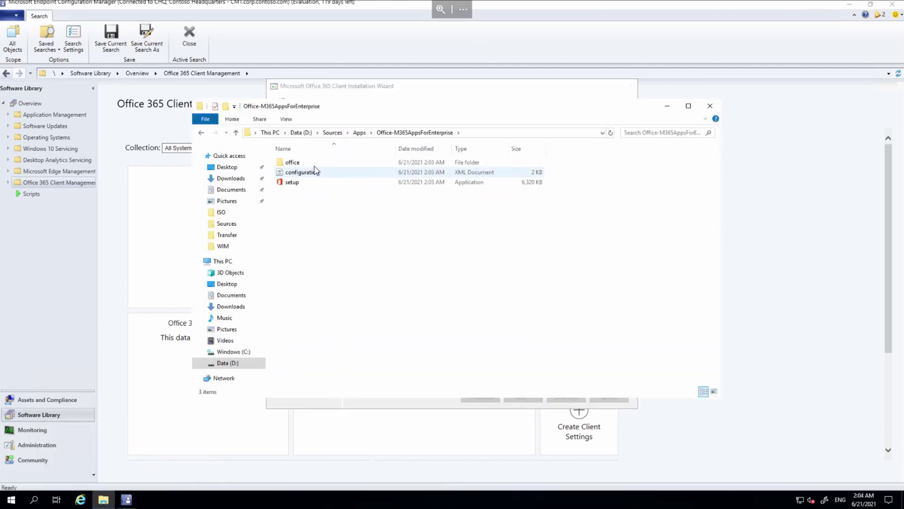
Browse into the Office-M365AppsForEnterprise and office folders while the wizard completes successfully.
{"action": "left_click", "coordinate": [390, 88]}
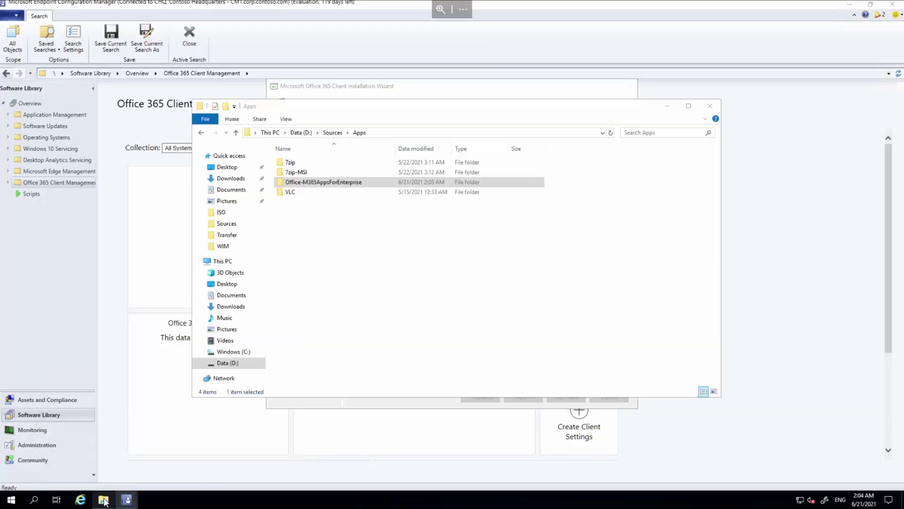
{"action": "double_click", "coordinate": [318, 184]}
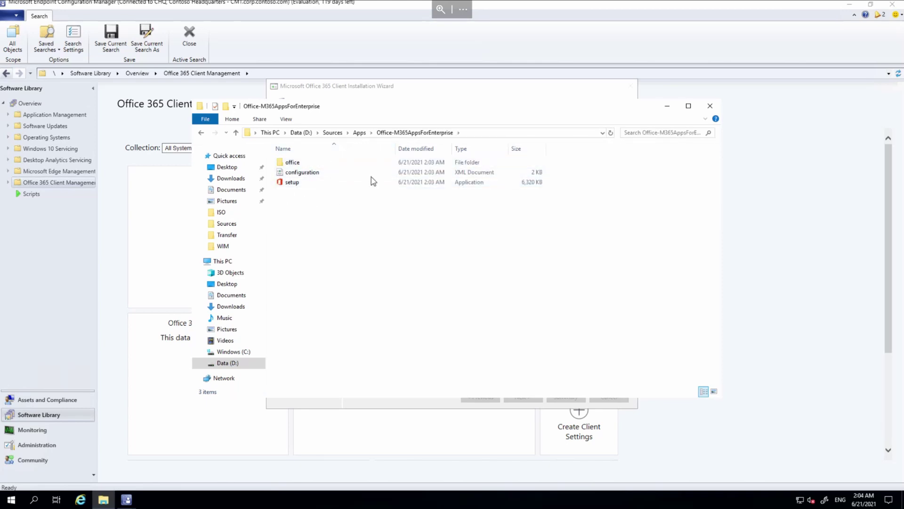
{"action": "double_click", "coordinate": [322, 163]}
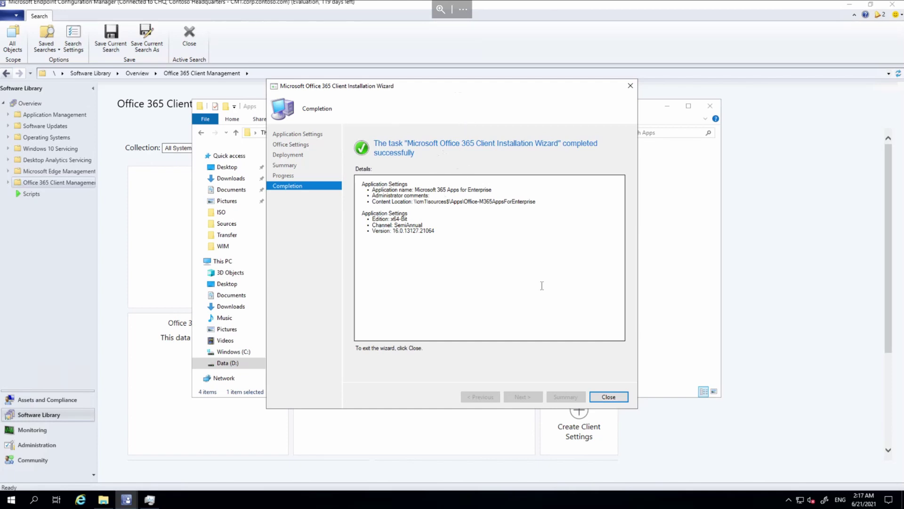
Close the installation wizard and browse into Office-M365AppsForEnterprise > office > data.
{"action": "left_click", "coordinate": [606, 399]}
{"action": "double_click", "coordinate": [349, 187]}
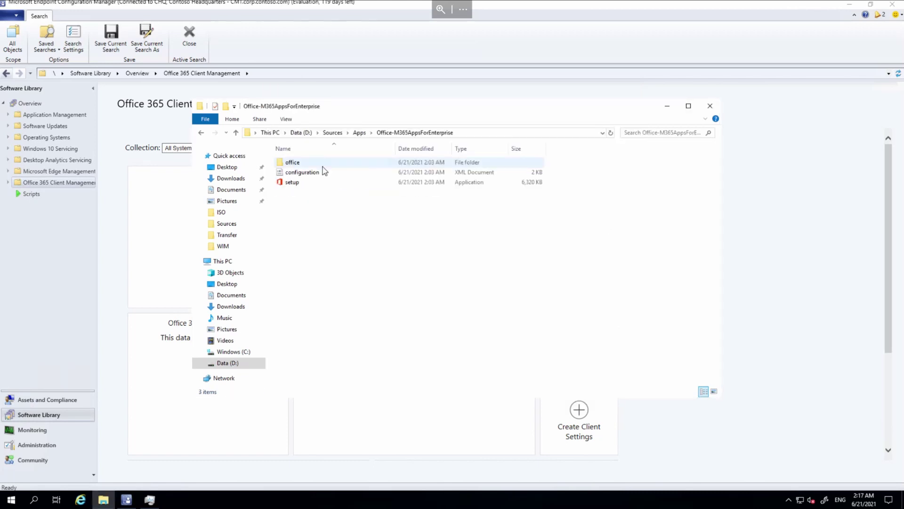
{"action": "double_click", "coordinate": [324, 164]}
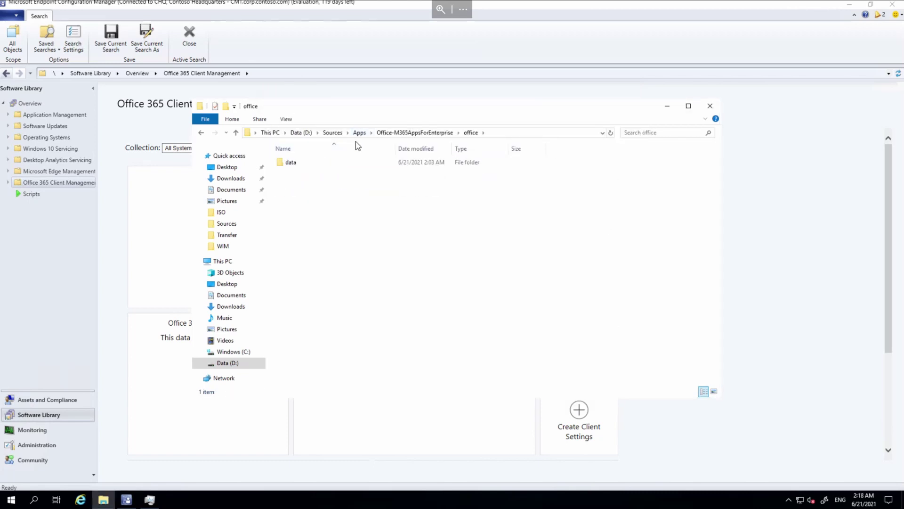
{"action": "left_click", "coordinate": [353, 162]}
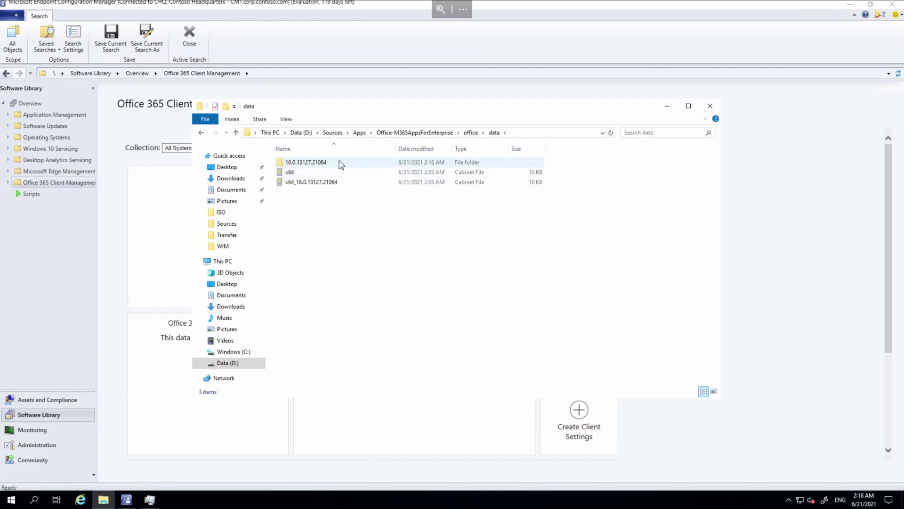
Check the office folder's Properties: 3.36 GB in 14 files and 2 folders.
{"action": "left_click", "coordinate": [415, 132]}
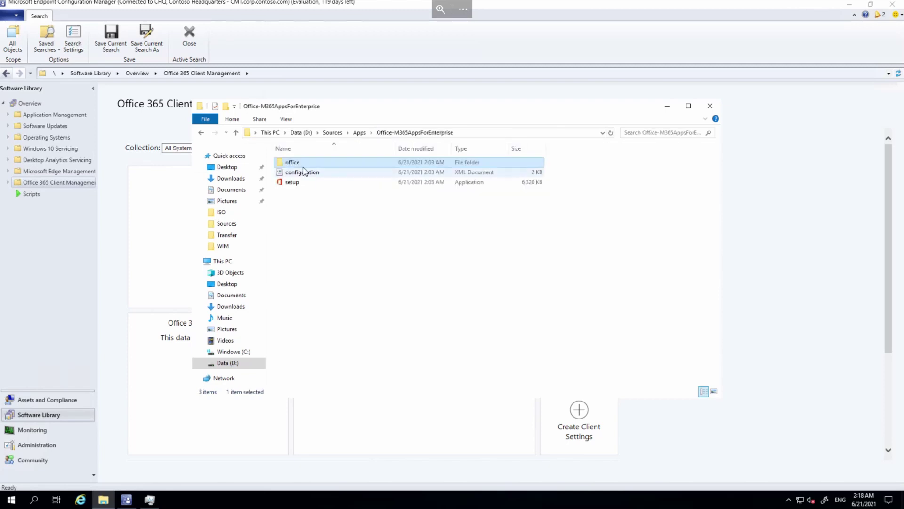
{"action": "right_click", "coordinate": [293, 163]}
{"action": "left_click", "coordinate": [273, 323]}
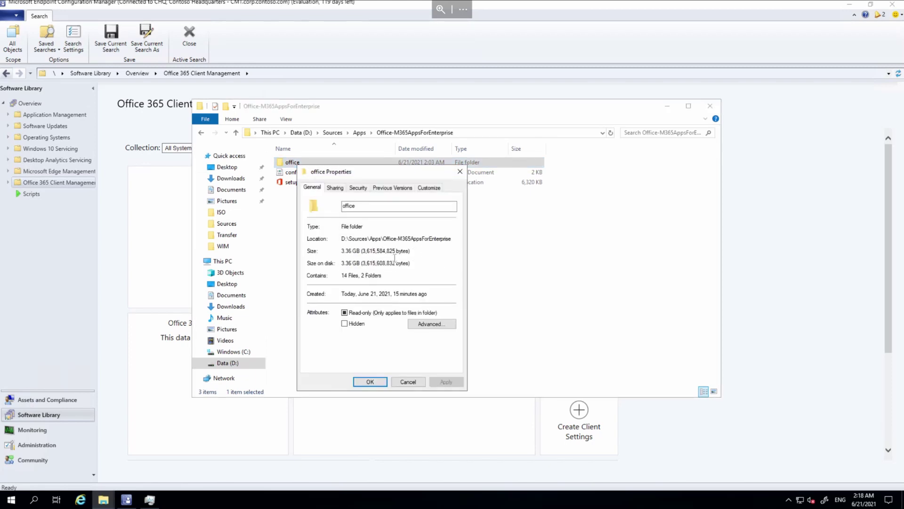
{"action": "left_click", "coordinate": [410, 382]}
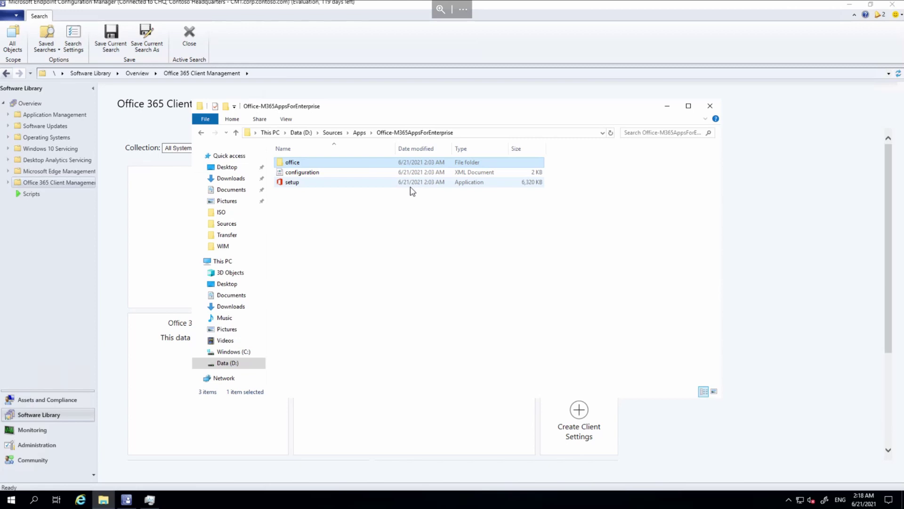
Create a device collection named 'APP - Install - Office 365' under Assets and Compliance.
{"action": "left_click", "coordinate": [711, 106]}
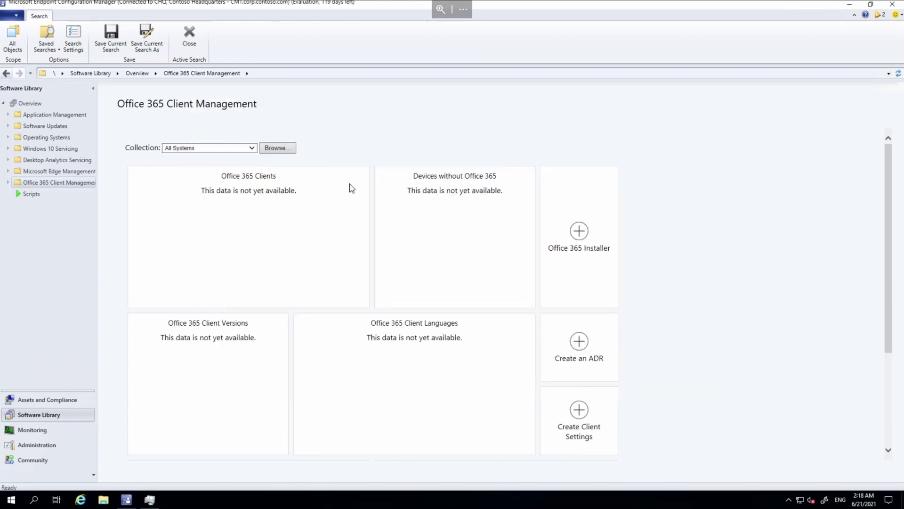
{"action": "left_click", "coordinate": [57, 399]}
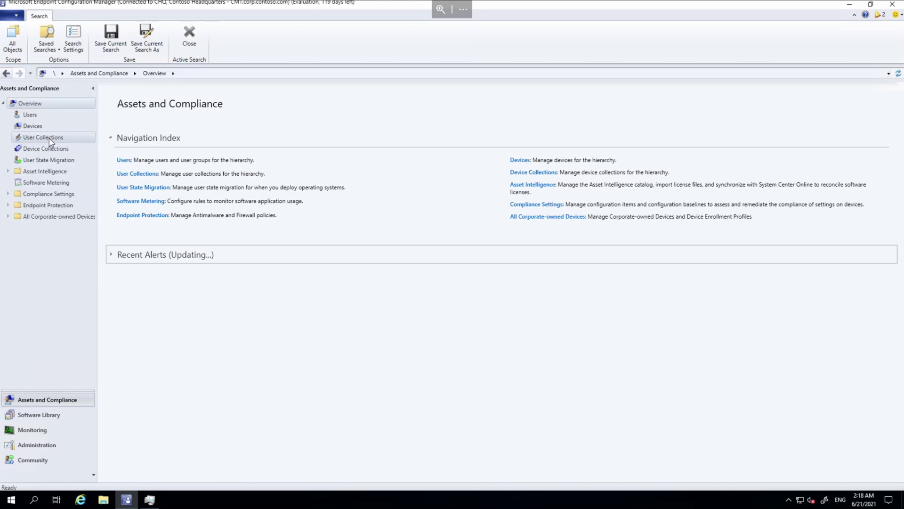
{"action": "left_click", "coordinate": [47, 148]}
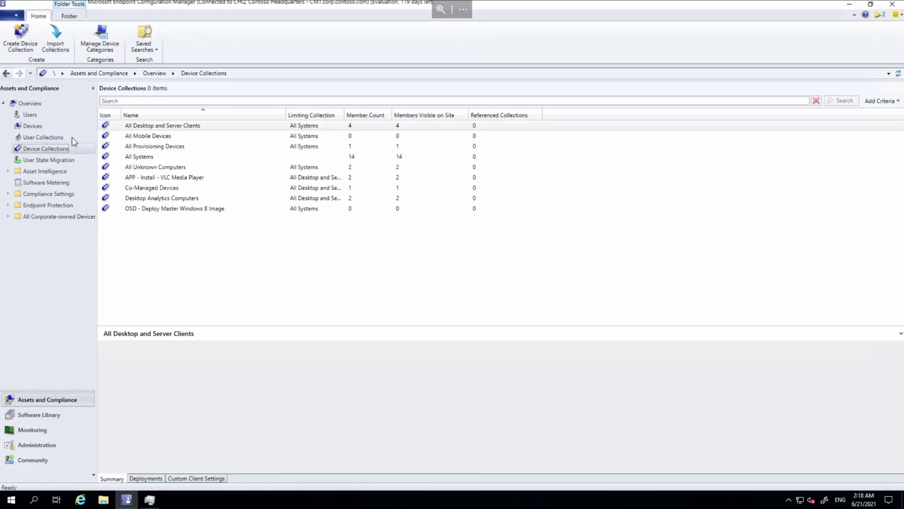
{"action": "right_click", "coordinate": [50, 150]}
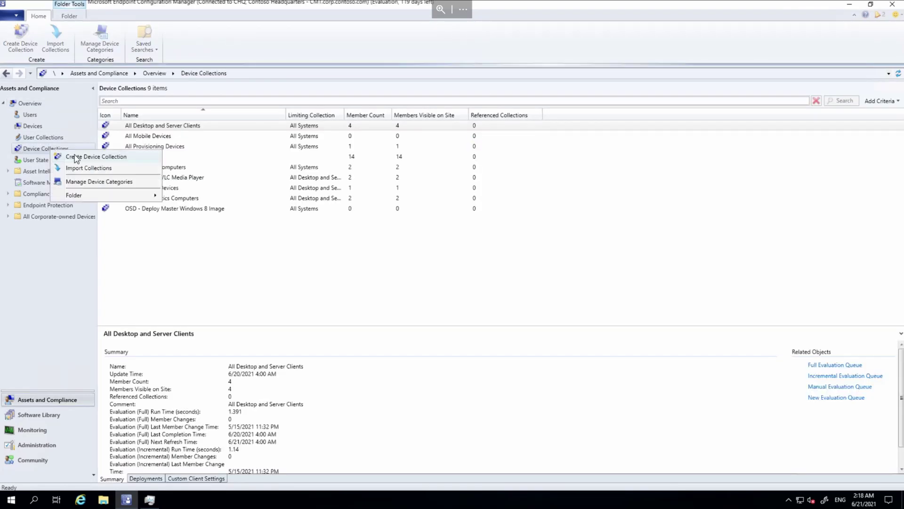
{"action": "left_click", "coordinate": [265, 162]}
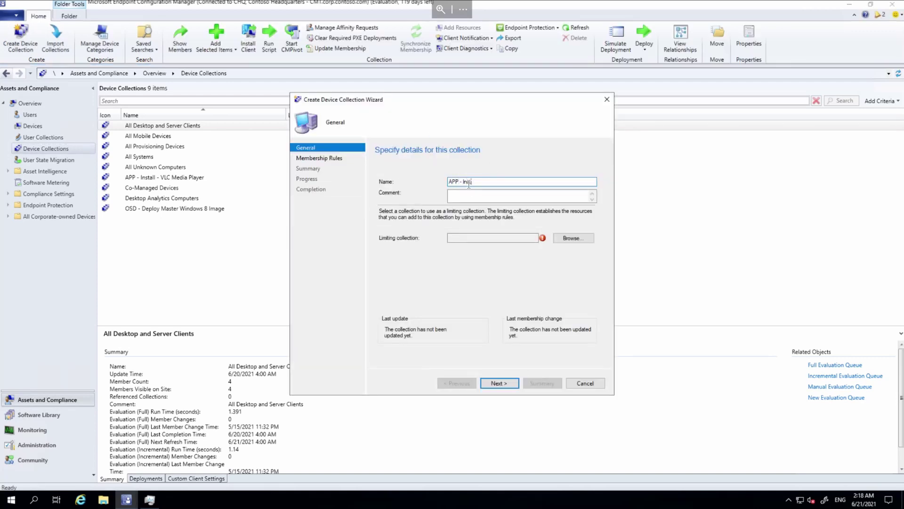
{"action": "type", "text": "APP - Install - Office"}
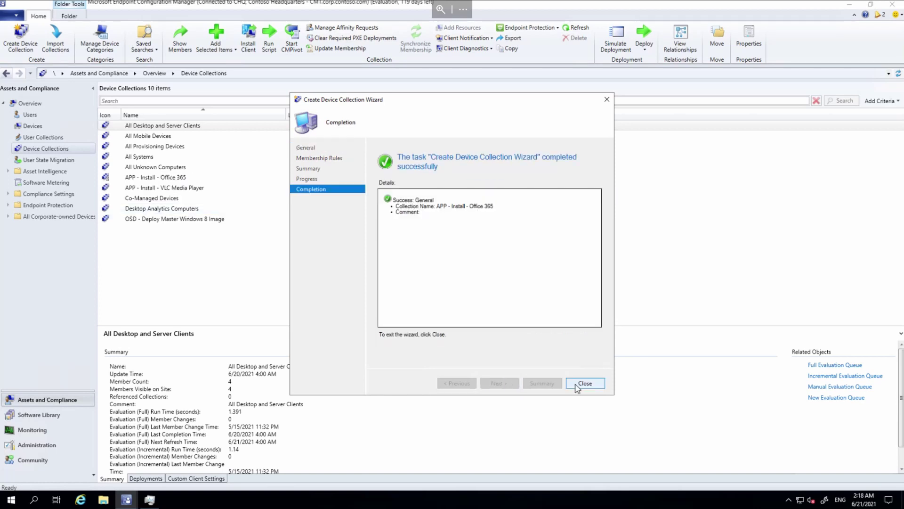
{"action": "left_click", "coordinate": [584, 383]}
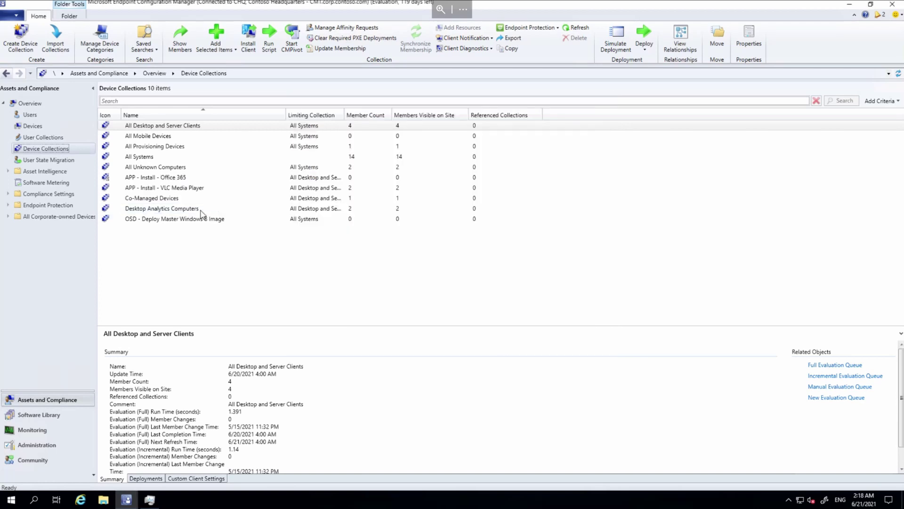
Add the device in Co-Managed Devices to the existing APP - Install - Office 365 collection.
{"action": "left_click", "coordinate": [180, 200]}
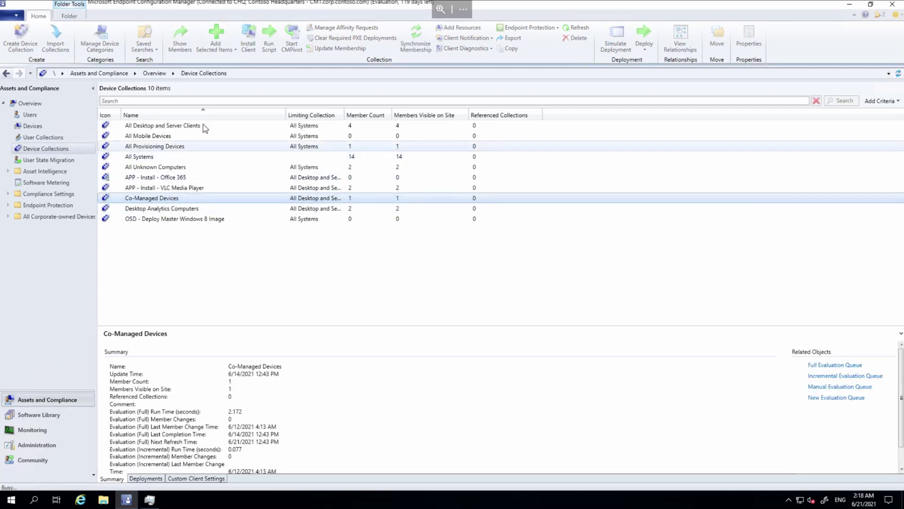
{"action": "double_click", "coordinate": [174, 198]}
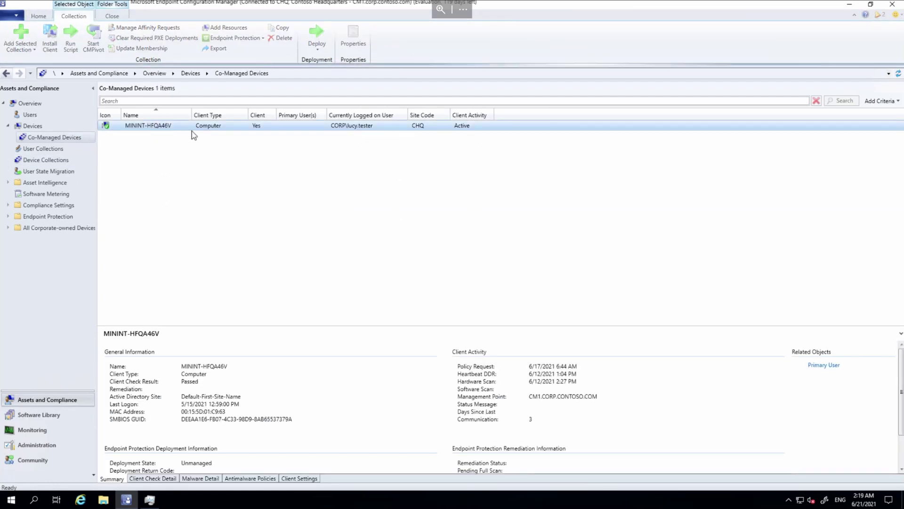
{"action": "right_click", "coordinate": [165, 130]}
{"action": "mouse_move", "coordinate": [145, 137]}
{"action": "left_click", "coordinate": [230, 134]}
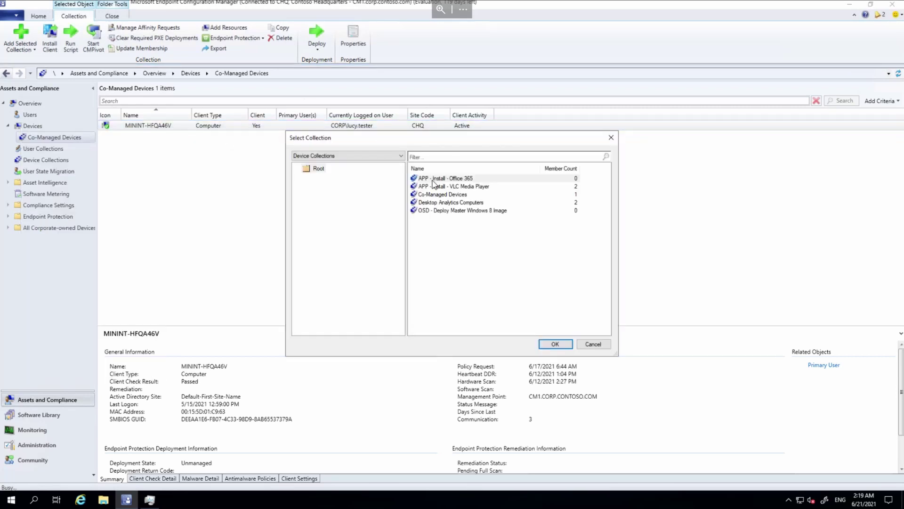
{"action": "left_click", "coordinate": [471, 180]}
{"action": "left_click", "coordinate": [555, 345]}
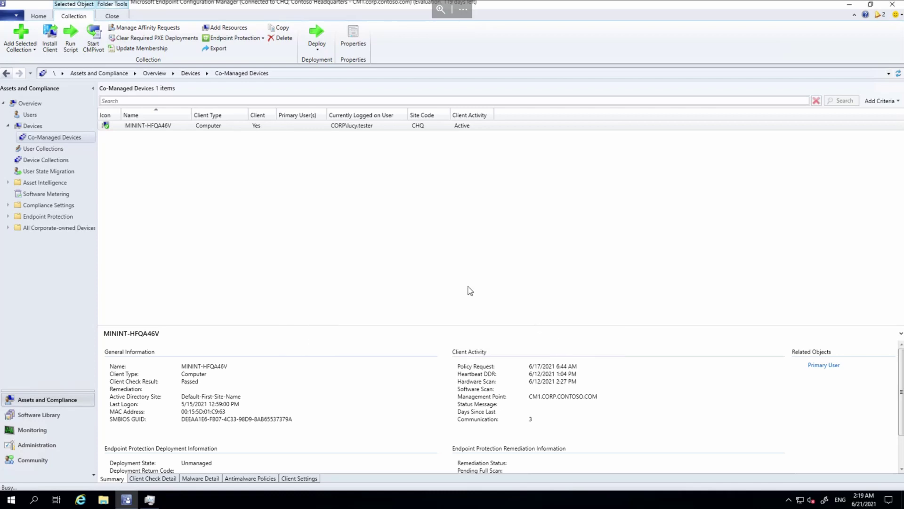
{"action": "left_click", "coordinate": [51, 414]}
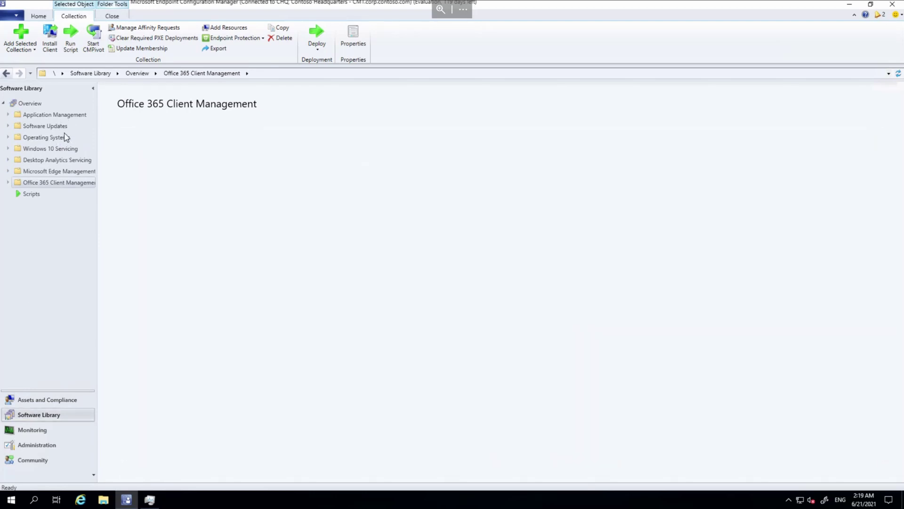
Start the Distribute Content wizard for Microsoft 365 Apps for Enterprise under Application Management.
{"action": "left_click", "coordinate": [55, 114]}
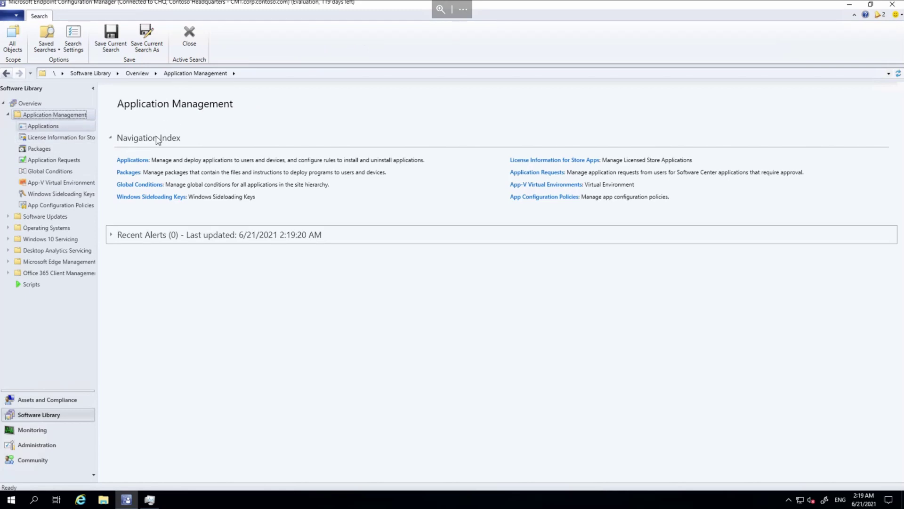
{"action": "left_click", "coordinate": [133, 160]}
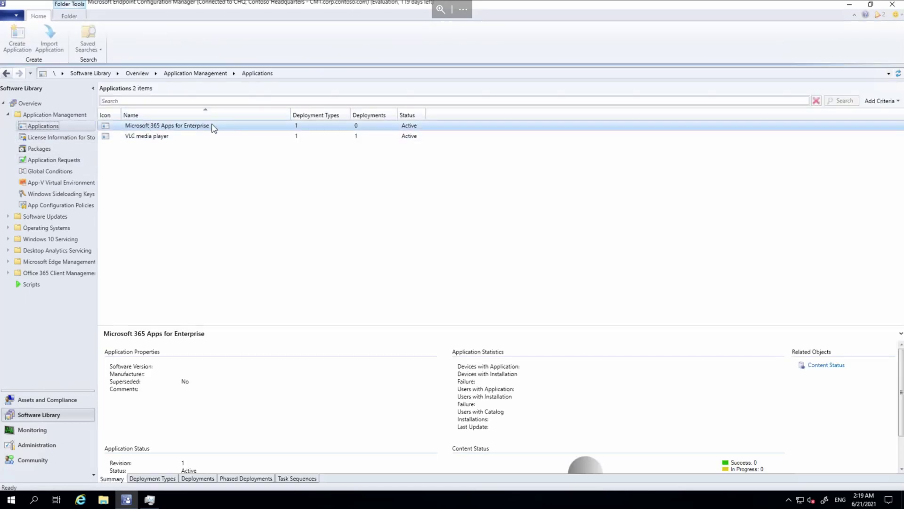
{"action": "right_click", "coordinate": [175, 124]}
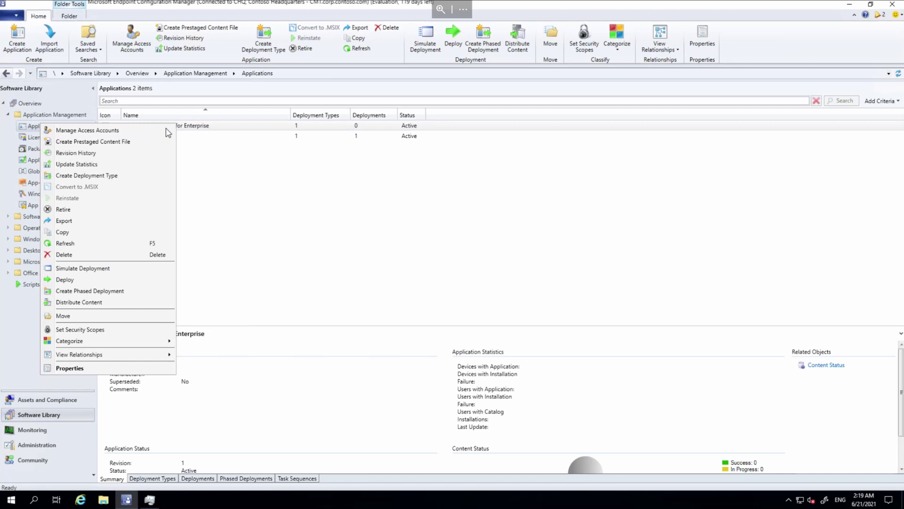
{"action": "left_click", "coordinate": [97, 305]}
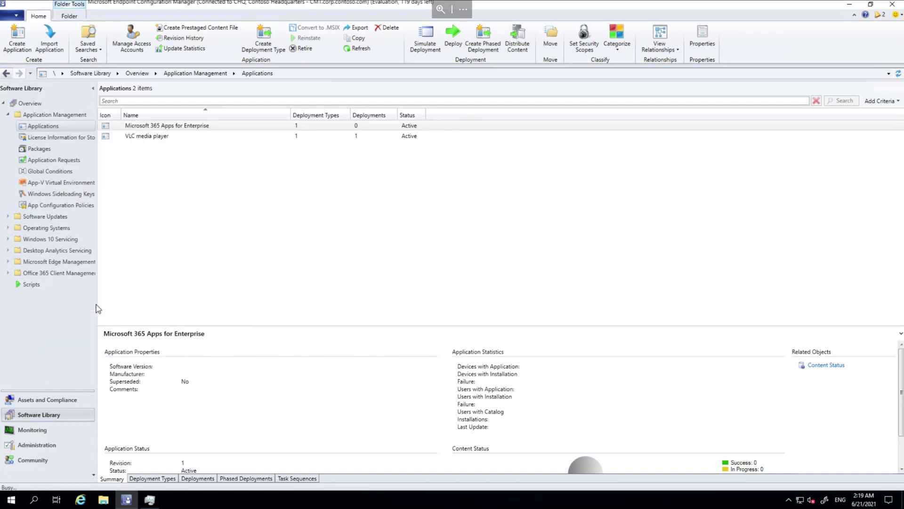
{"action": "left_click", "coordinate": [504, 373]}
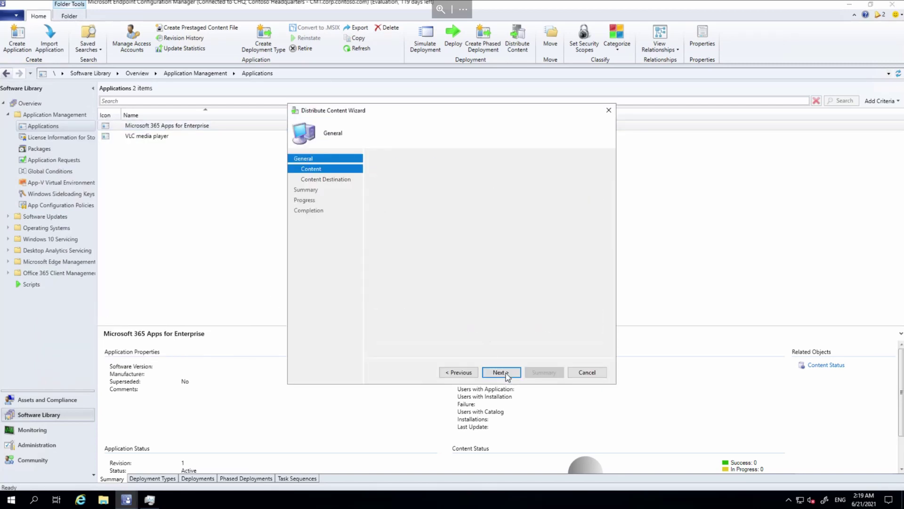
{"action": "left_click", "coordinate": [501, 372]}
Add CM1.CORP.CONTOSO.COM and GMCMG.CLOUDAPP.NET as distribution points and complete the distribution.
{"action": "left_click", "coordinate": [581, 230]}
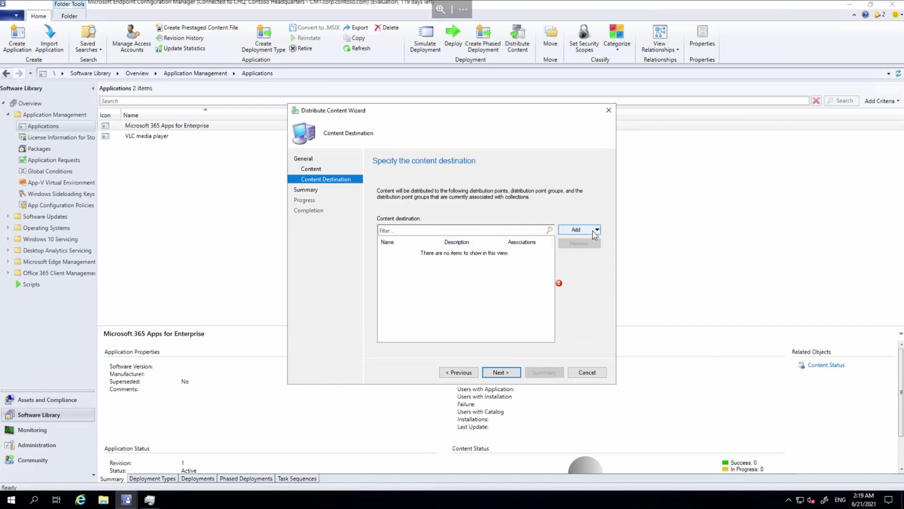
{"action": "left_click", "coordinate": [587, 251]}
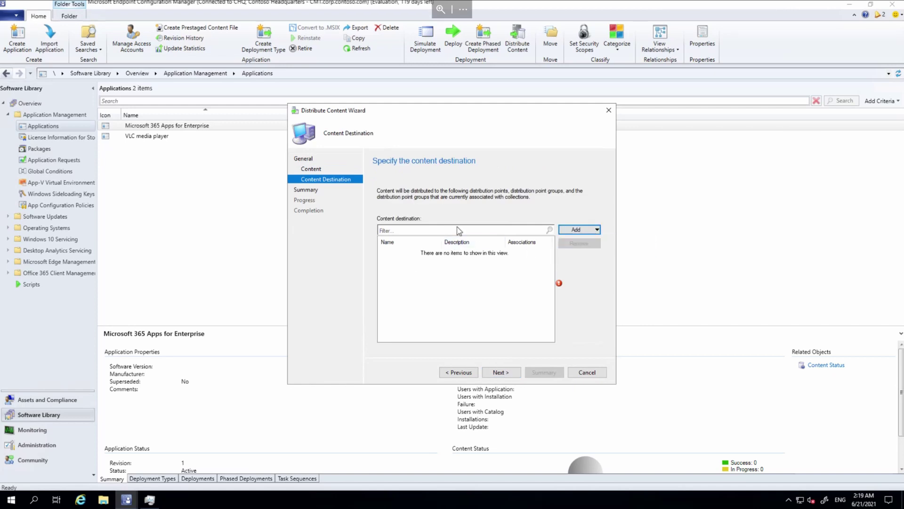
{"action": "left_click", "coordinate": [326, 211]}
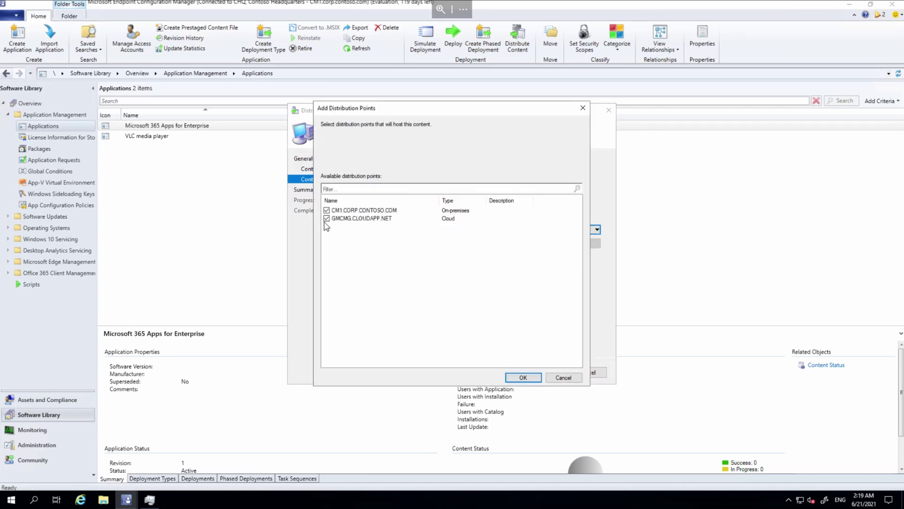
{"action": "left_click", "coordinate": [523, 376]}
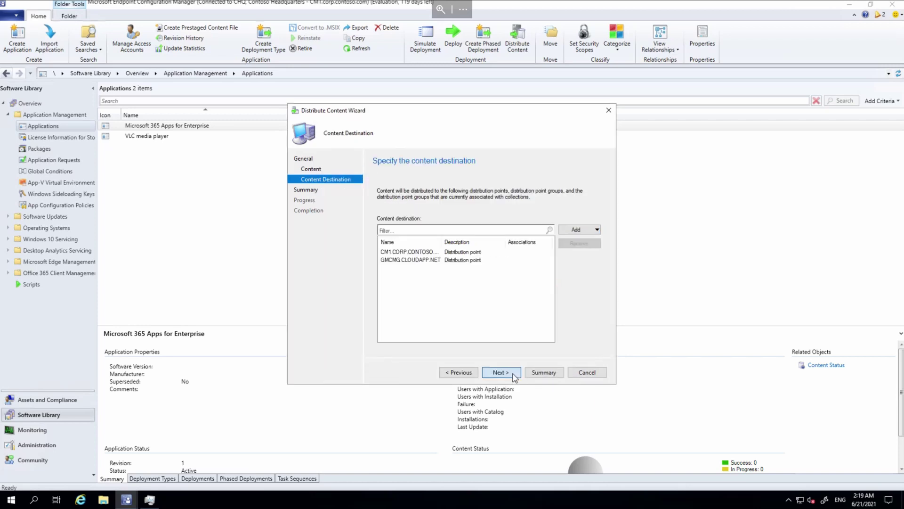
{"action": "left_click", "coordinate": [514, 377]}
{"action": "left_click", "coordinate": [515, 377]}
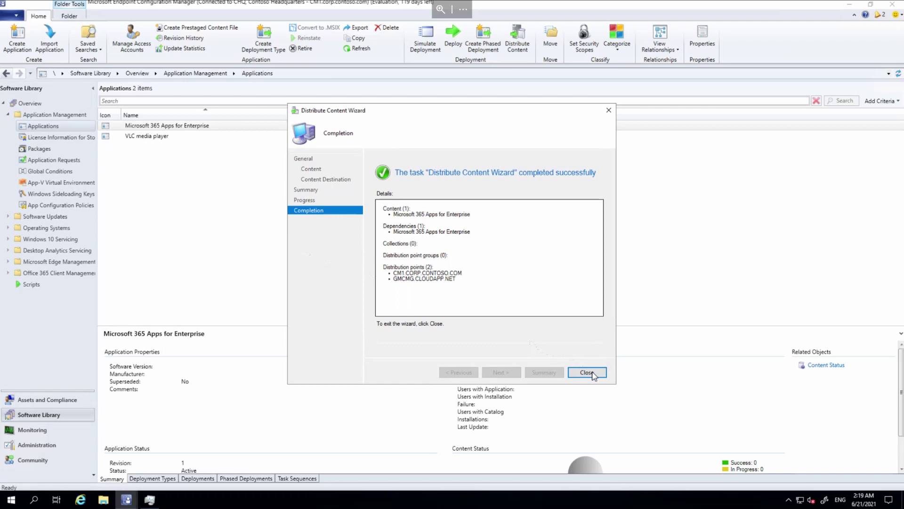
{"action": "left_click", "coordinate": [593, 374]}
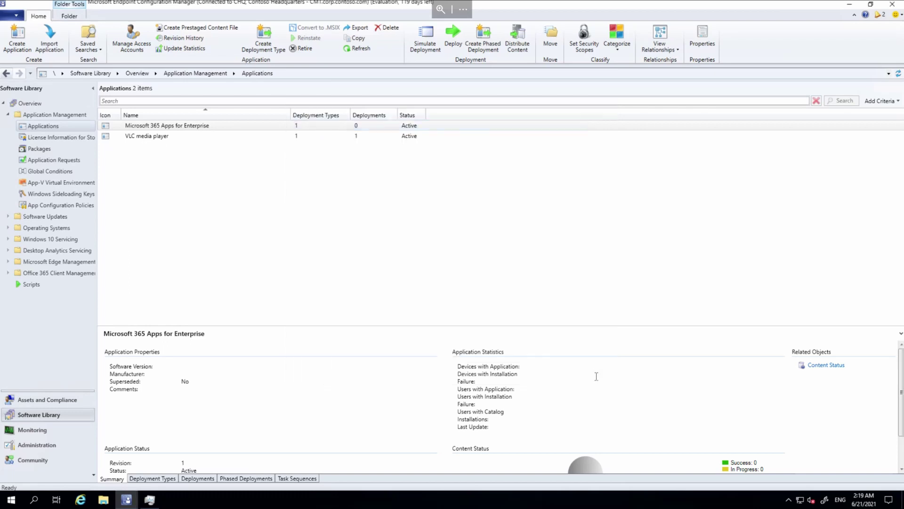
Start deploying Microsoft 365 Apps for Enterprise, targeting the APP - Install - Office 365 device collection.
{"action": "right_click", "coordinate": [183, 127]}
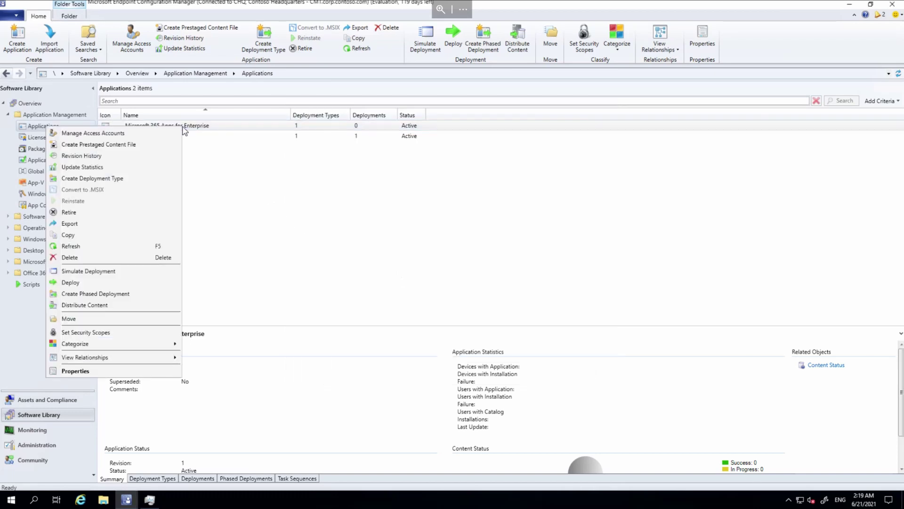
{"action": "left_click", "coordinate": [125, 284]}
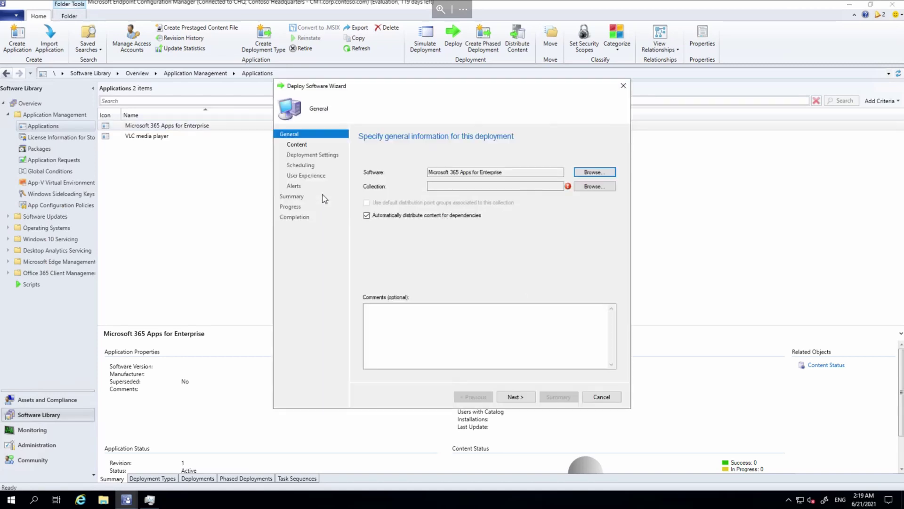
{"action": "triple_click", "coordinate": [484, 172]}
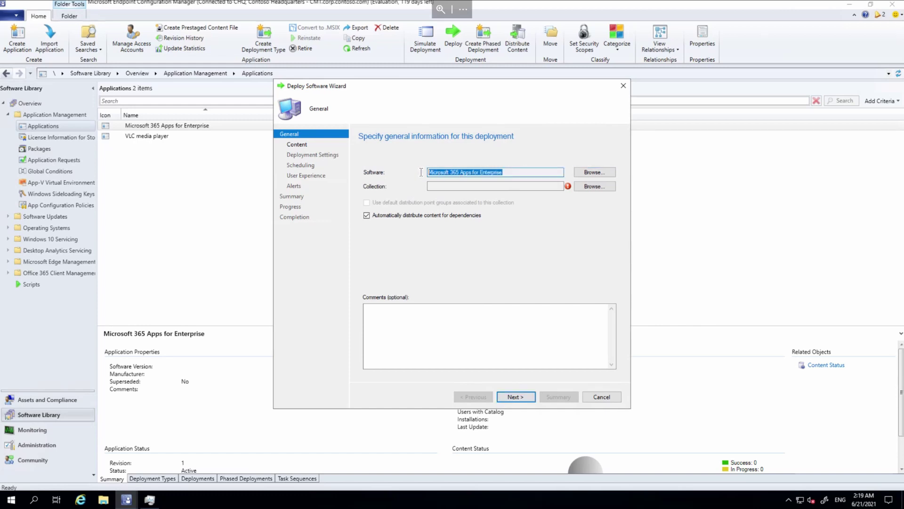
{"action": "left_click", "coordinate": [593, 187]}
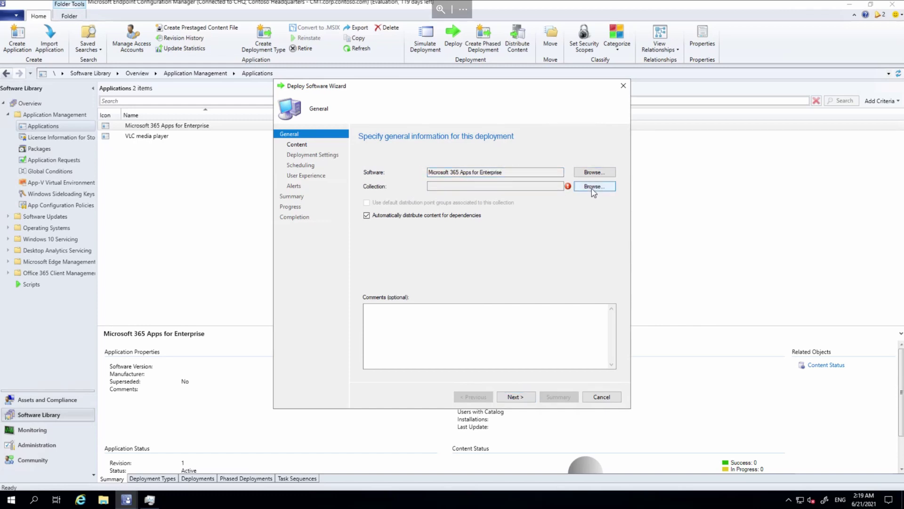
{"action": "left_click", "coordinate": [358, 155]}
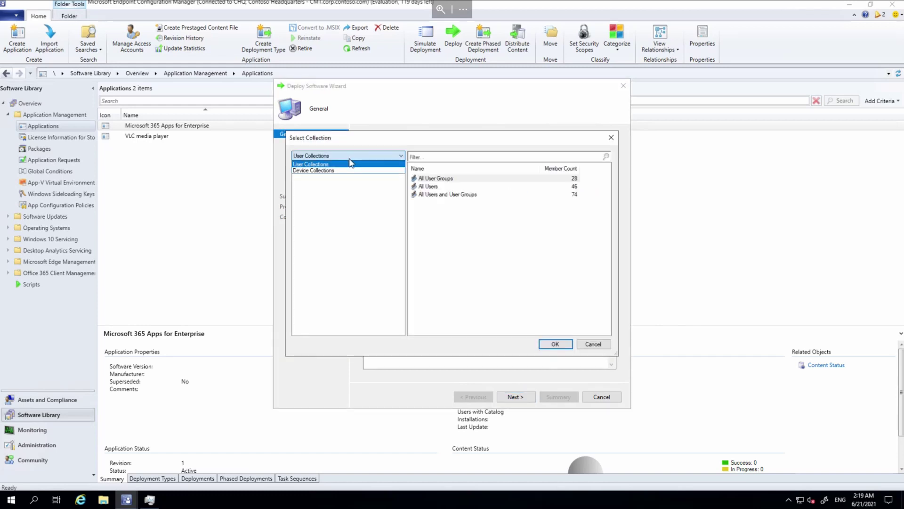
{"action": "left_click", "coordinate": [318, 169]}
{"action": "left_click", "coordinate": [320, 169]}
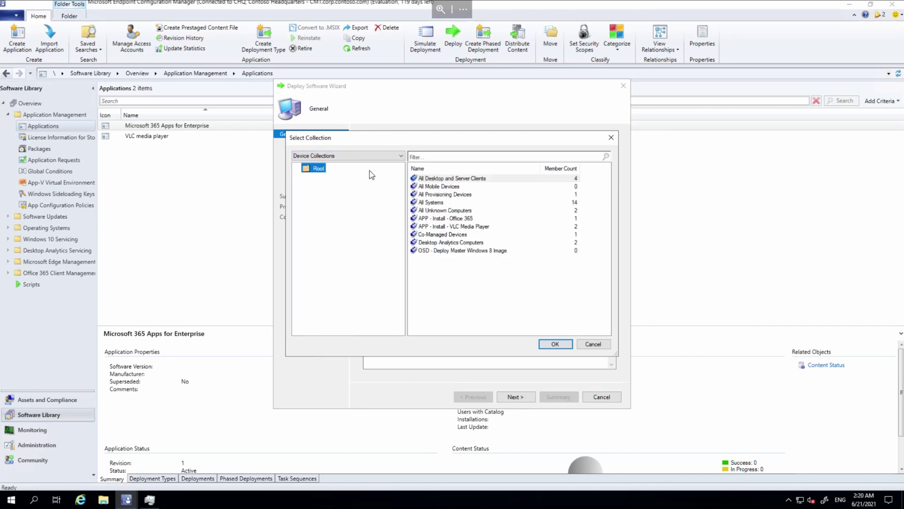
{"action": "left_click", "coordinate": [456, 218]}
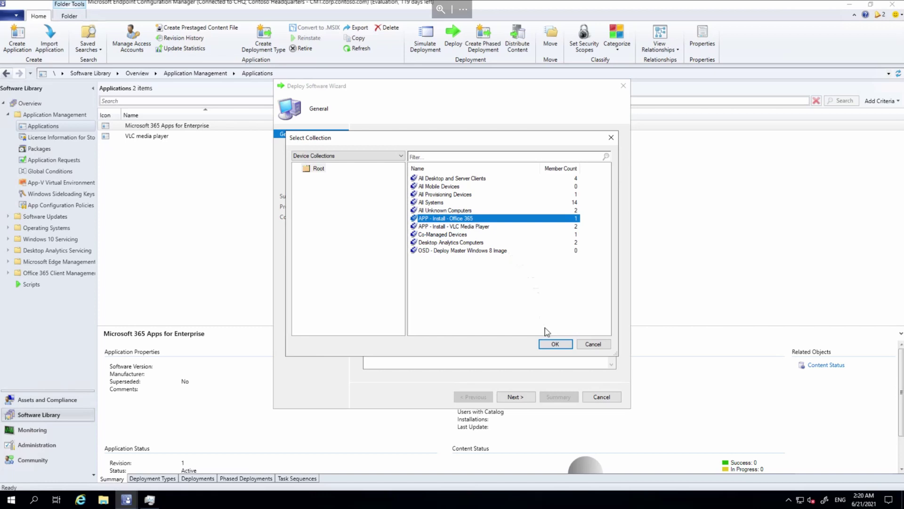
{"action": "left_click", "coordinate": [554, 344]}
Keep default deployment and schedule settings, show all notifications in Software Center, and create the deployment.
{"action": "left_click", "coordinate": [506, 397]}
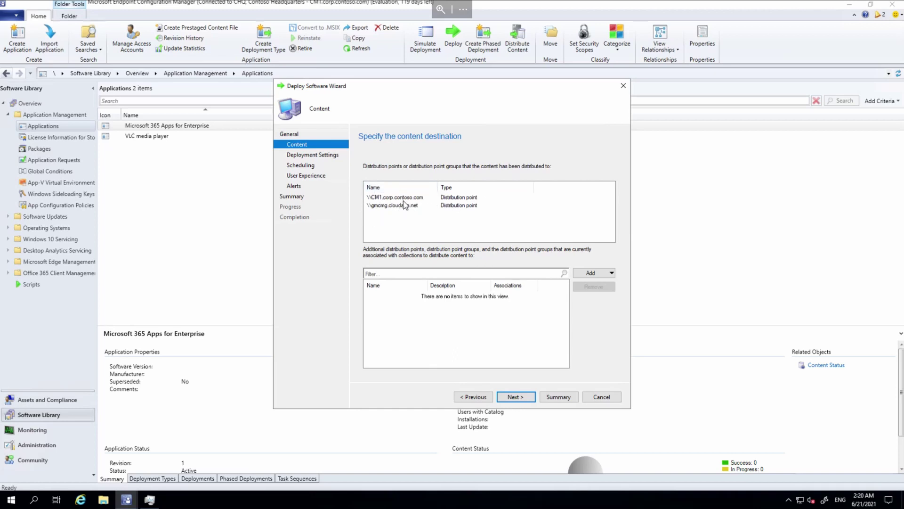
{"action": "left_click", "coordinate": [516, 396]}
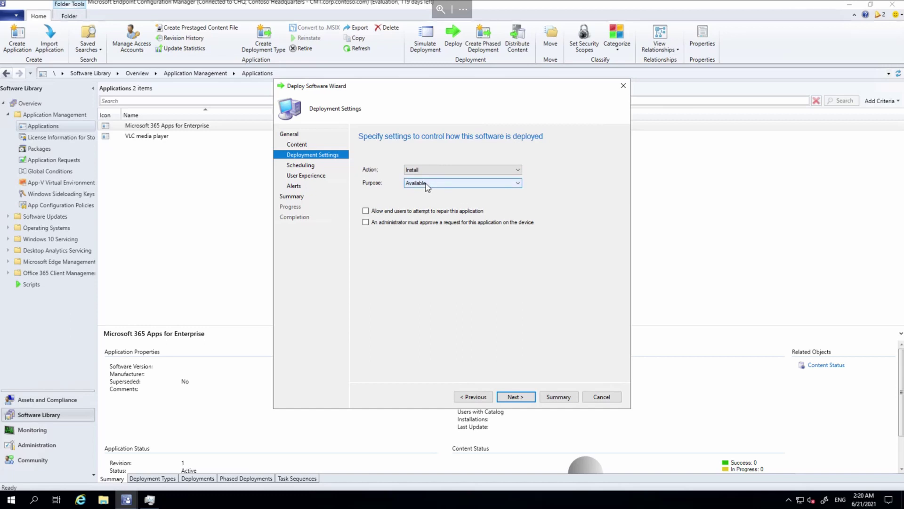
{"action": "left_click", "coordinate": [515, 396]}
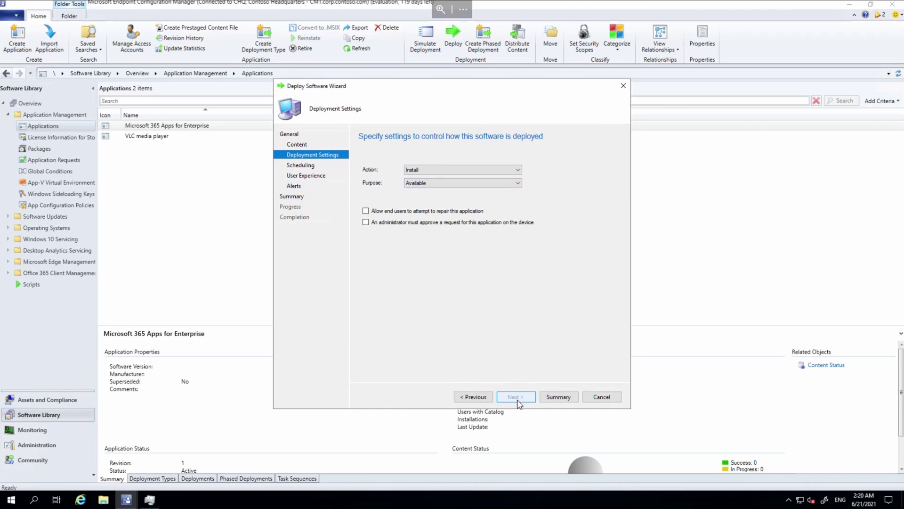
{"action": "left_click", "coordinate": [517, 399]}
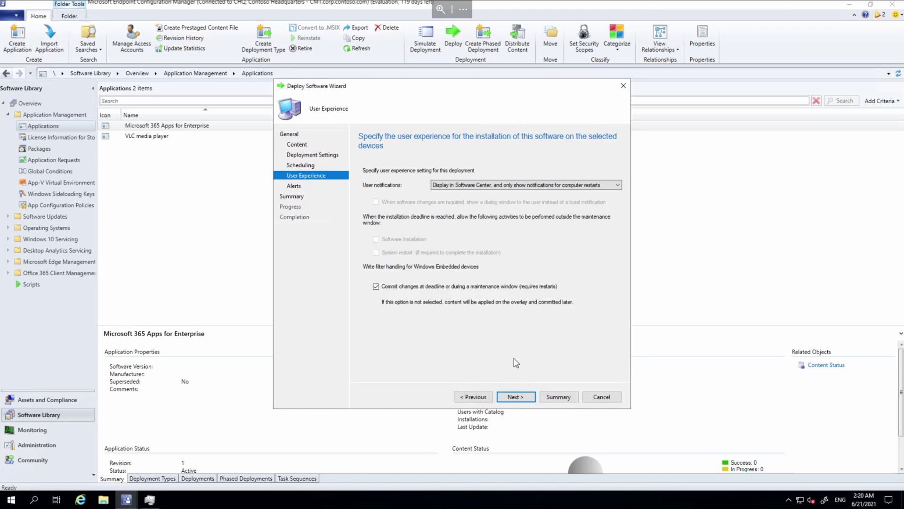
{"action": "left_click", "coordinate": [485, 187]}
{"action": "left_click", "coordinate": [522, 194]}
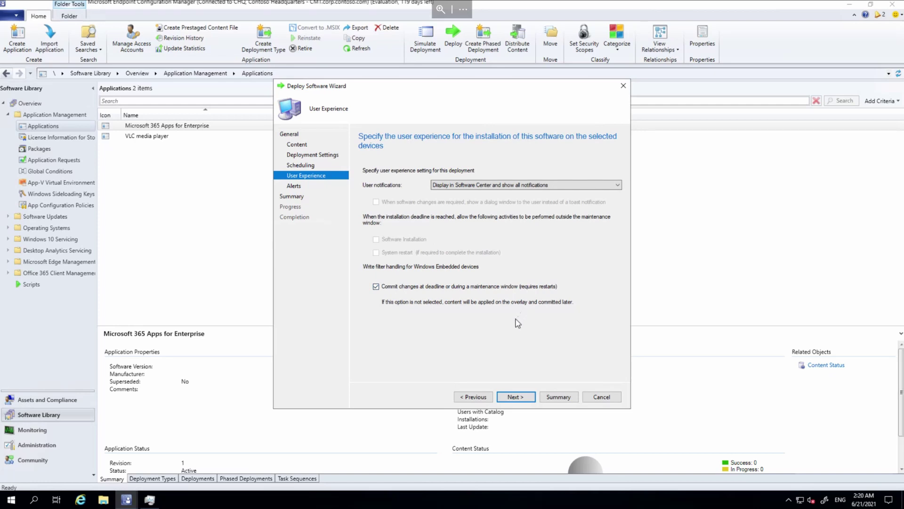
{"action": "left_click", "coordinate": [509, 398]}
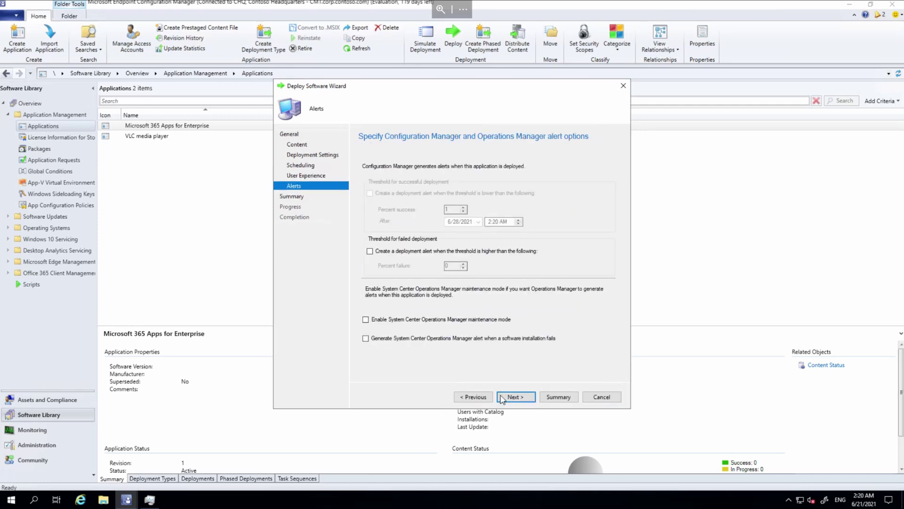
{"action": "left_click", "coordinate": [516, 398]}
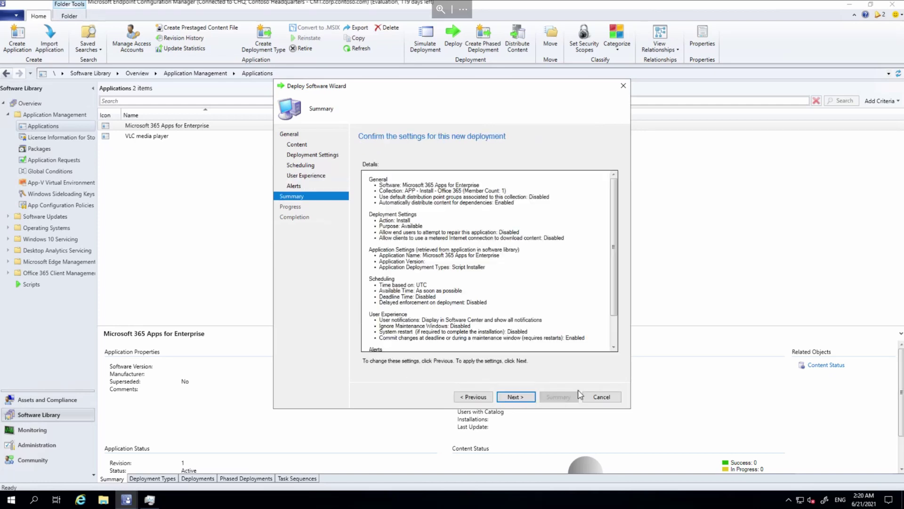
{"action": "left_click", "coordinate": [515, 397]}
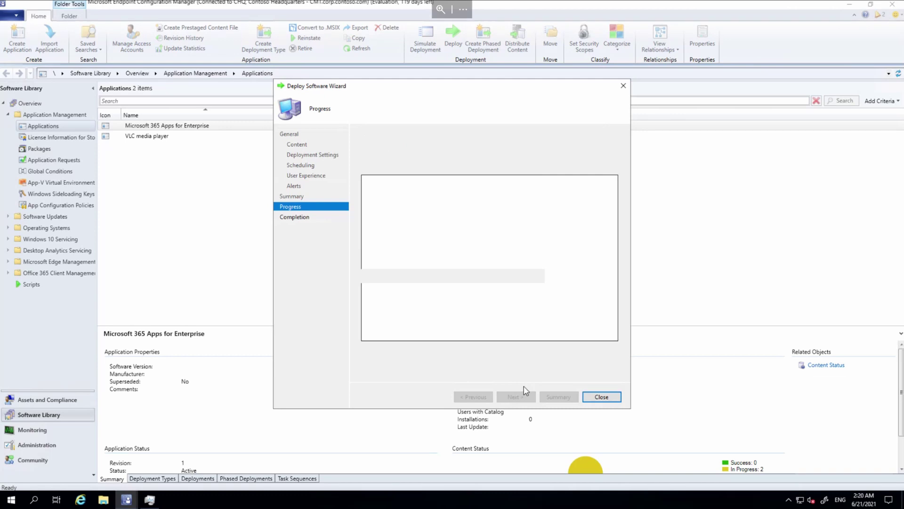
Review Content Status's Success and In Progress tabs, showing GMCMG.CLOUDAPP.NET still in progress.
{"action": "left_click", "coordinate": [602, 396]}
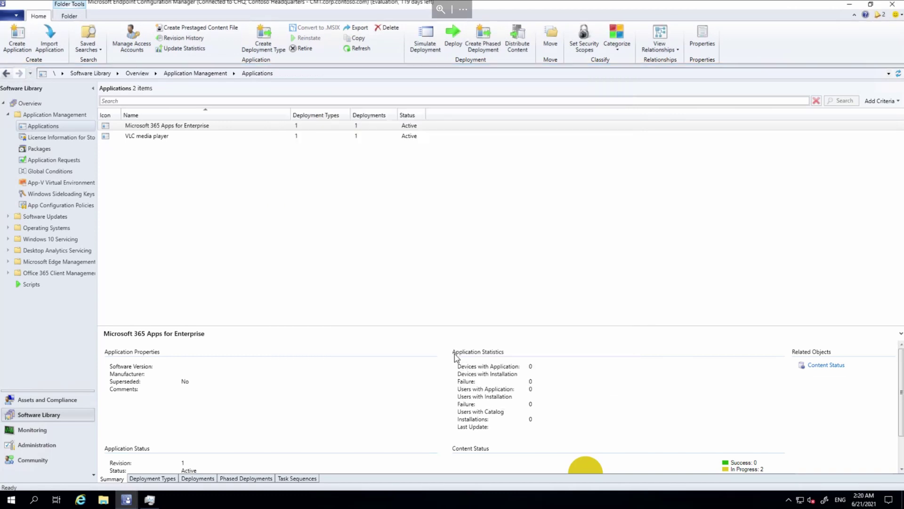
{"action": "scroll", "coordinate": [456, 358], "scroll_direction": "down", "scroll_amount": 2}
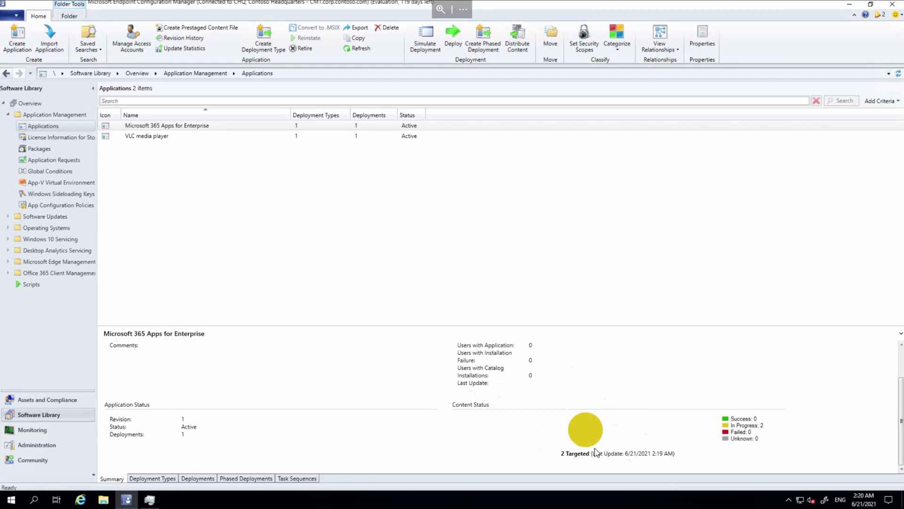
{"action": "scroll", "coordinate": [569, 445], "scroll_direction": "up", "scroll_amount": 1}
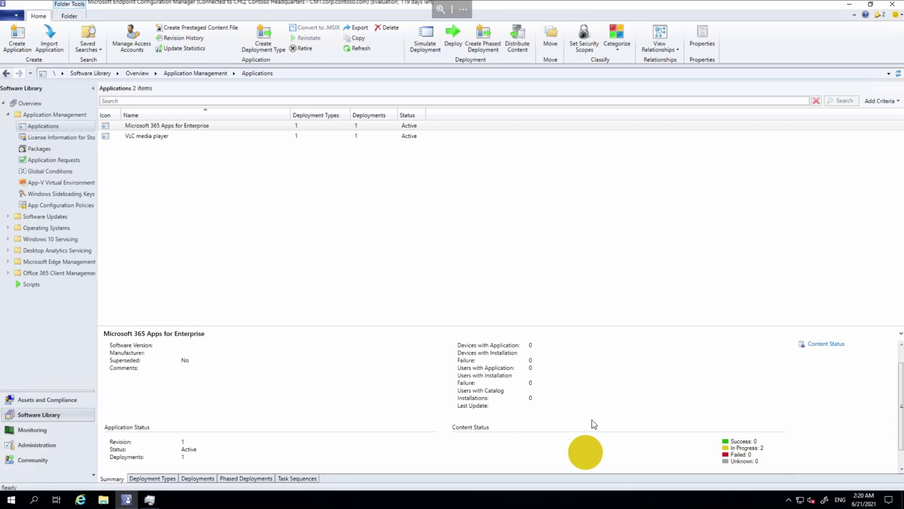
{"action": "left_click", "coordinate": [825, 346]}
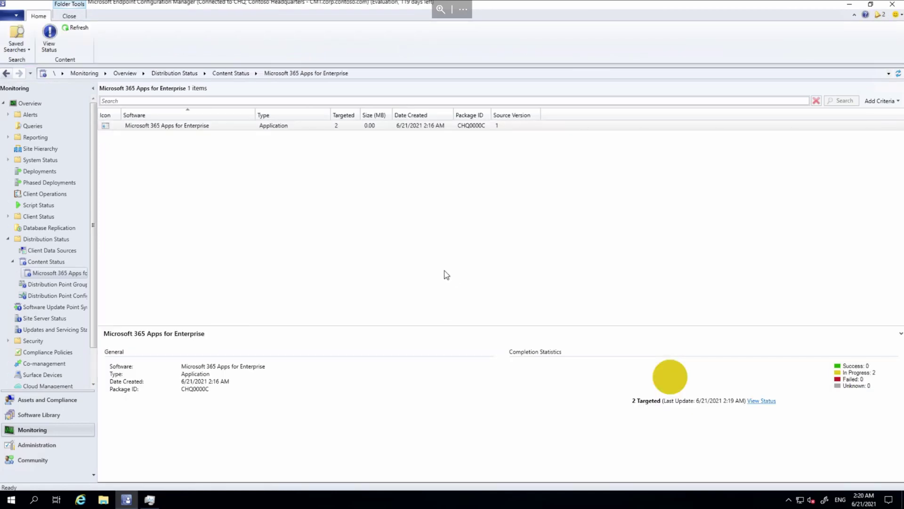
{"action": "left_click", "coordinate": [763, 400]}
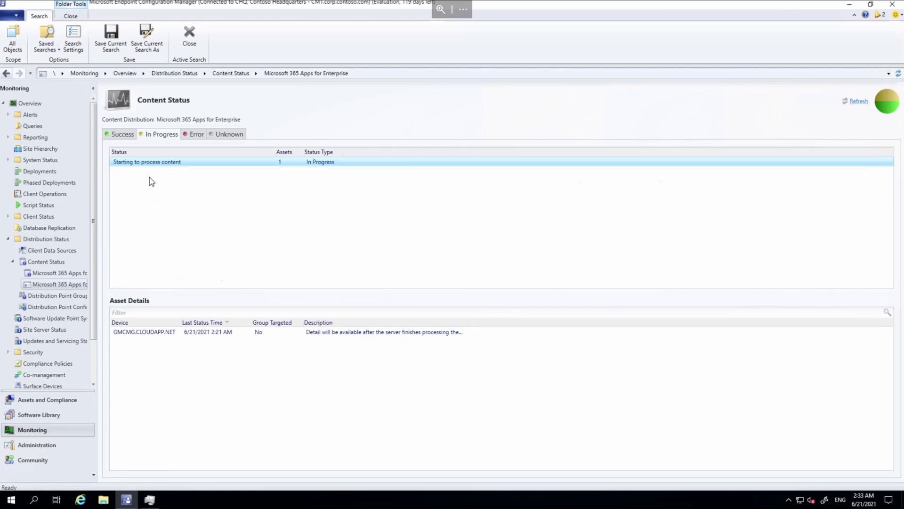
{"action": "left_click", "coordinate": [121, 134]}
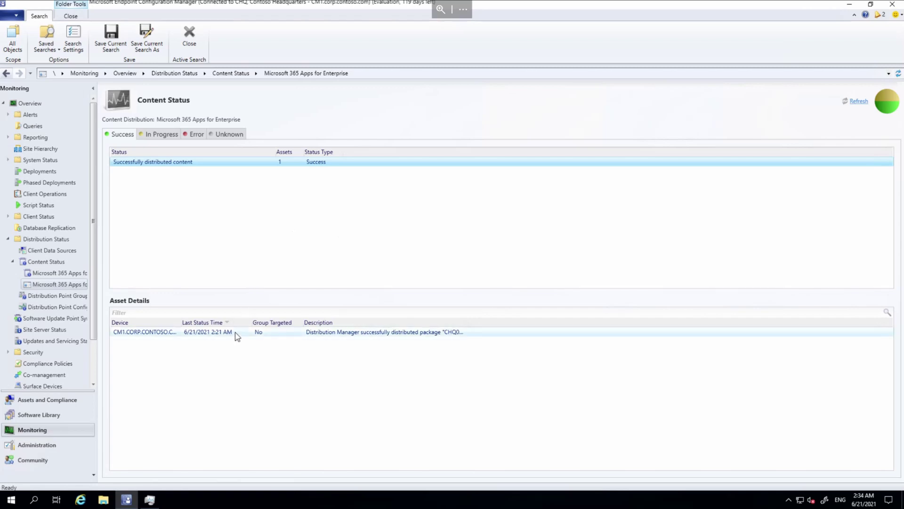
{"action": "left_click", "coordinate": [160, 137]}
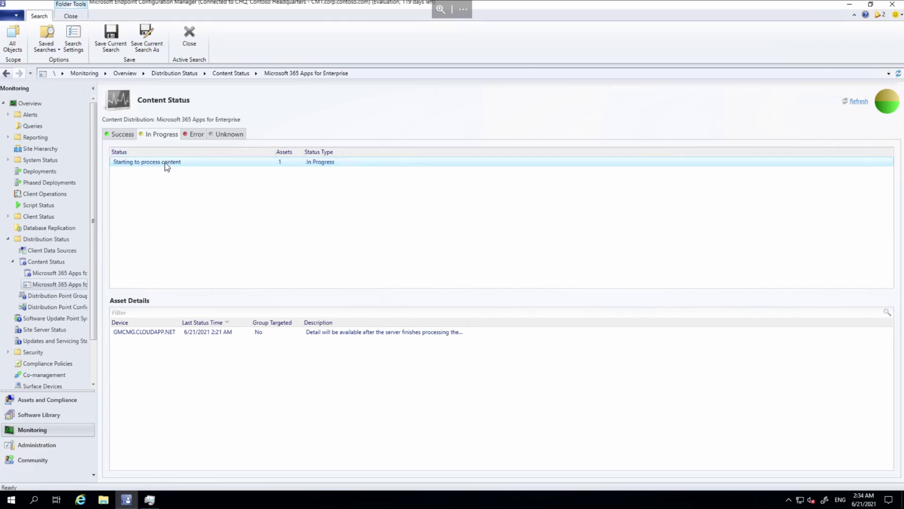
{"action": "mouse_move", "coordinate": [171, 498]}
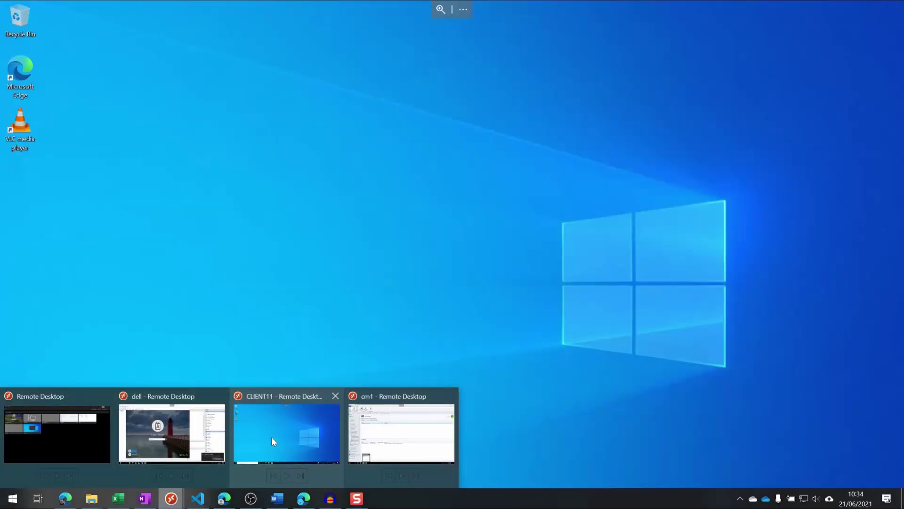
On CLIENT11, verify Microsoft 365 Apps for Enterprise is Installed in Software Center, then launch Word.
{"action": "left_click", "coordinate": [282, 419]}
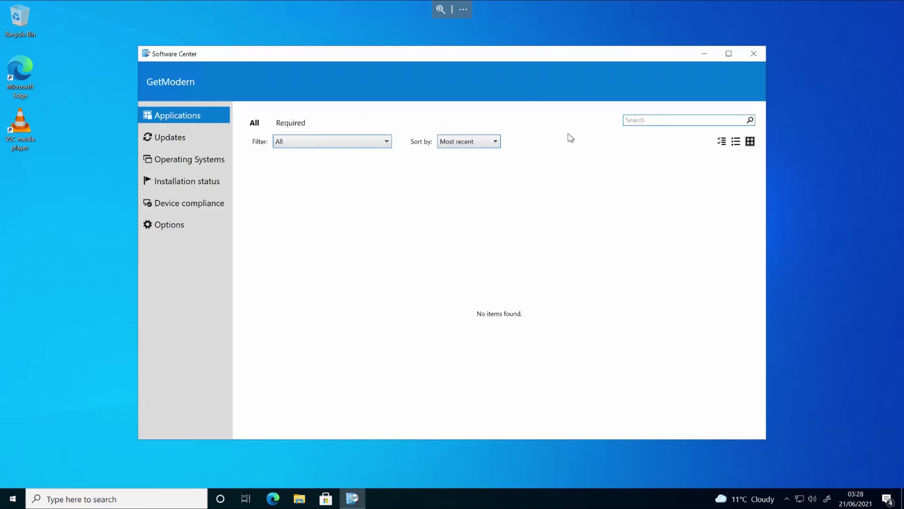
{"action": "left_click", "coordinate": [202, 183]}
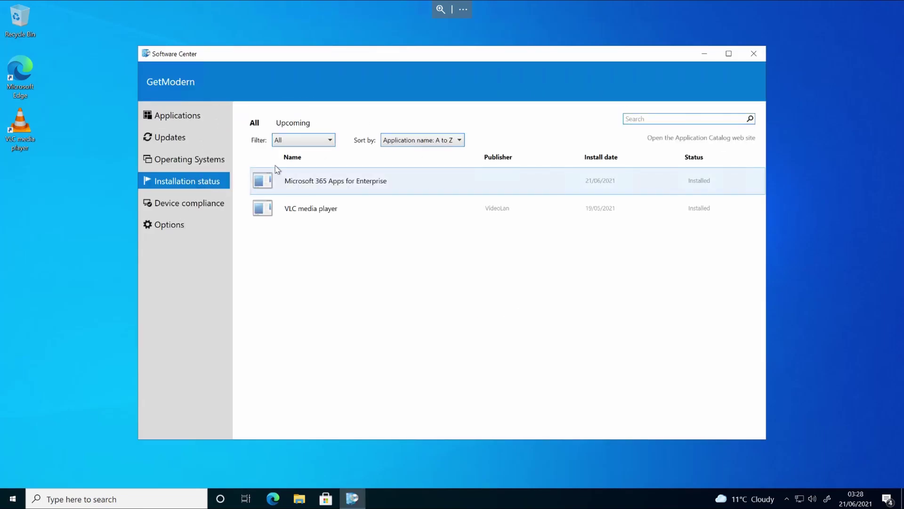
{"action": "left_click", "coordinate": [329, 185]}
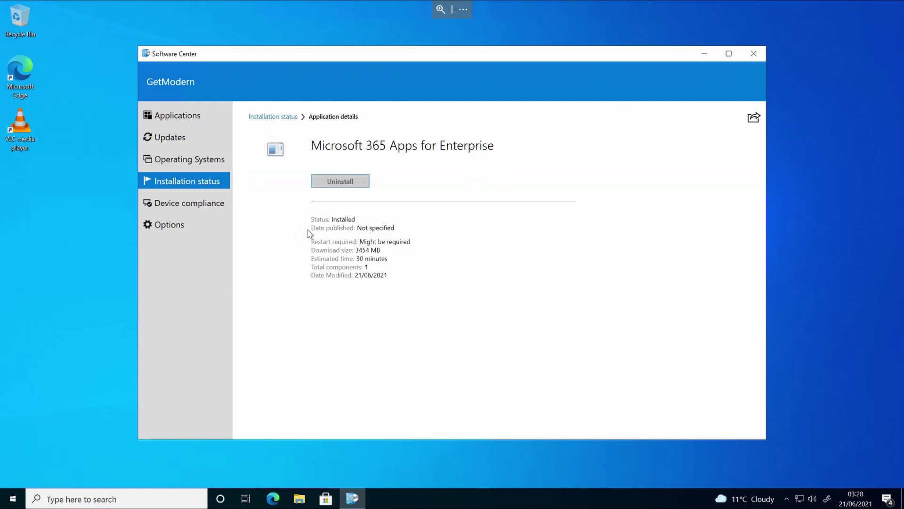
{"action": "left_click", "coordinate": [15, 498]}
{"action": "left_click", "coordinate": [84, 181]}
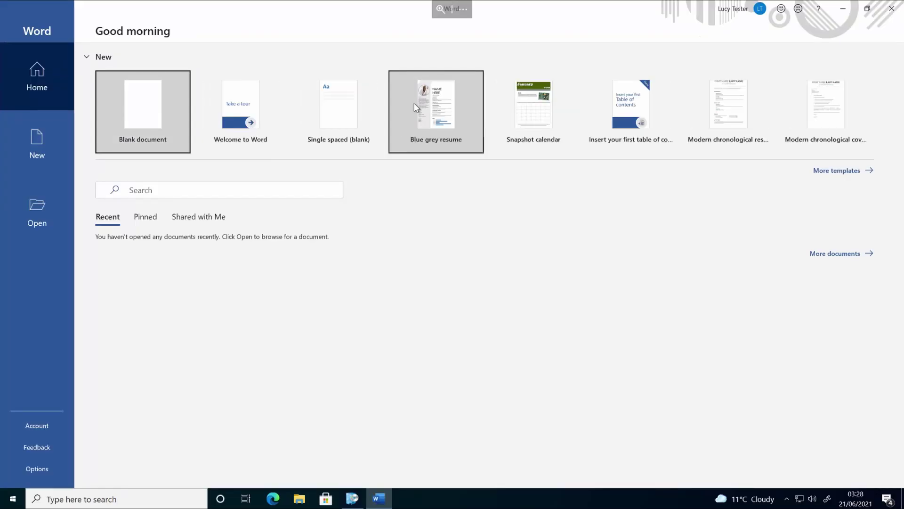
Show Word's Account page with the subscription and version details.
{"action": "left_click", "coordinate": [33, 425]}
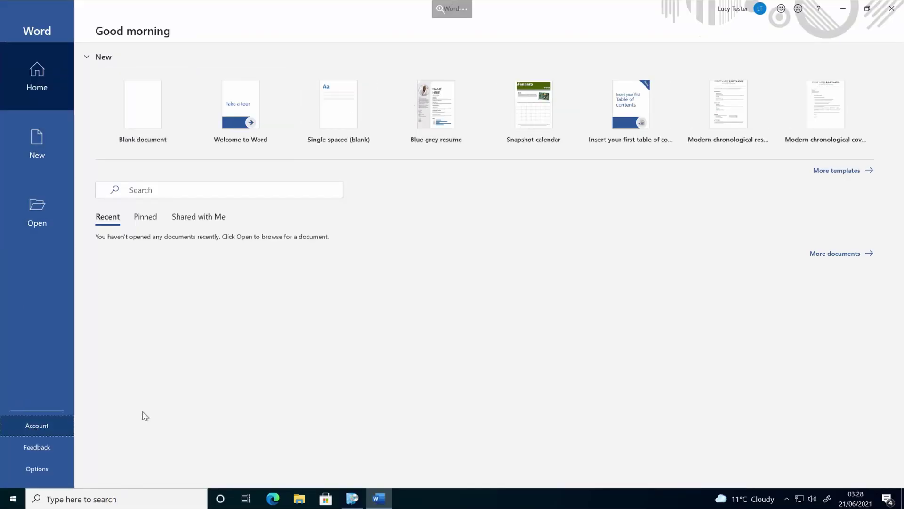